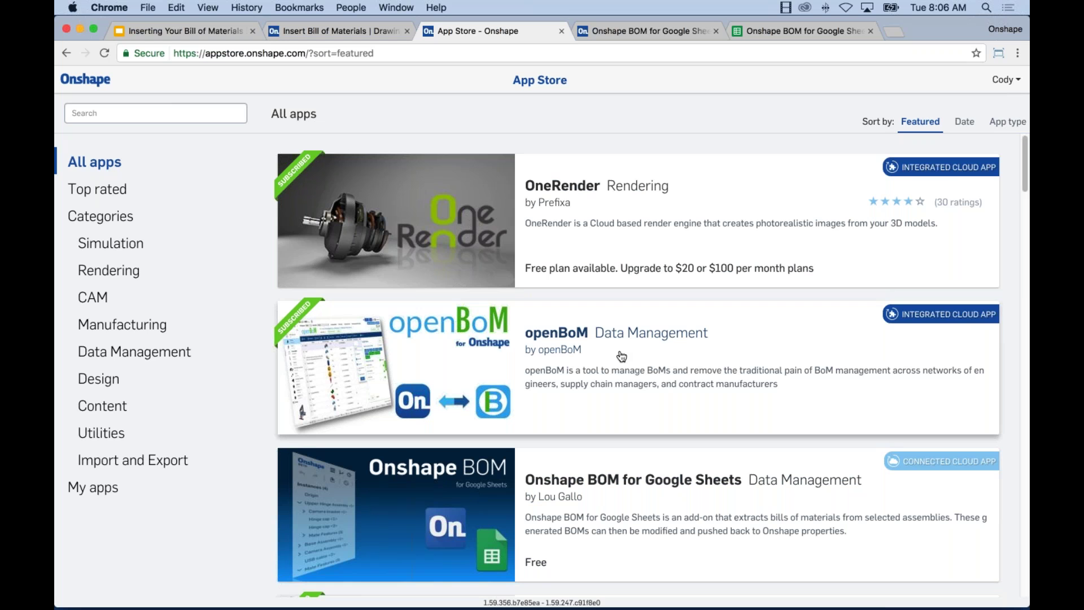
View openBoM's app store page and the Assembly model in the Insert Bill of Materials document, ending on Drawing 1
click(621, 356)
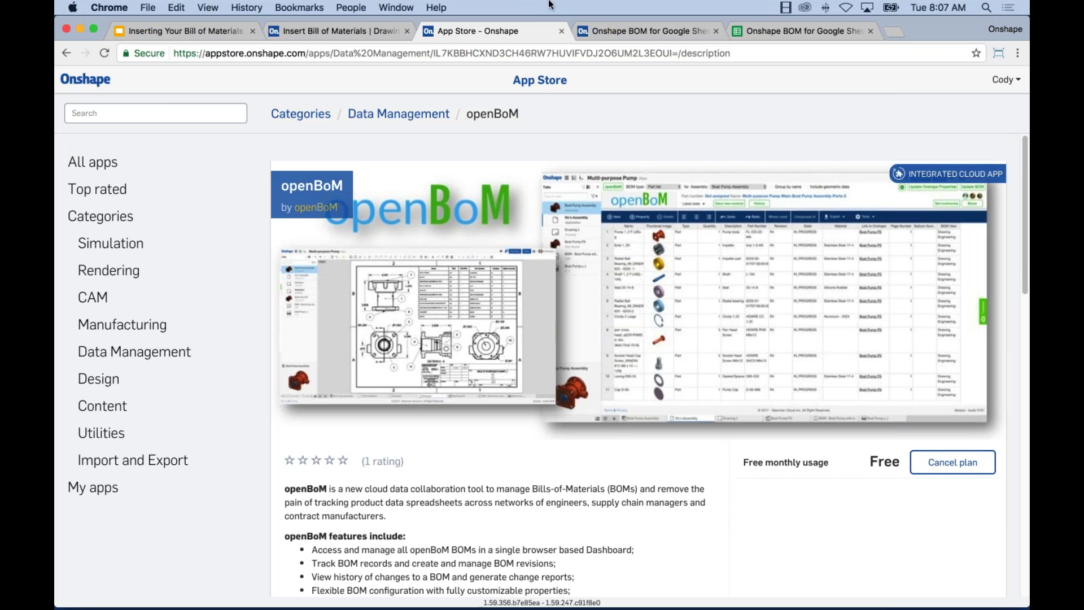
click(344, 31)
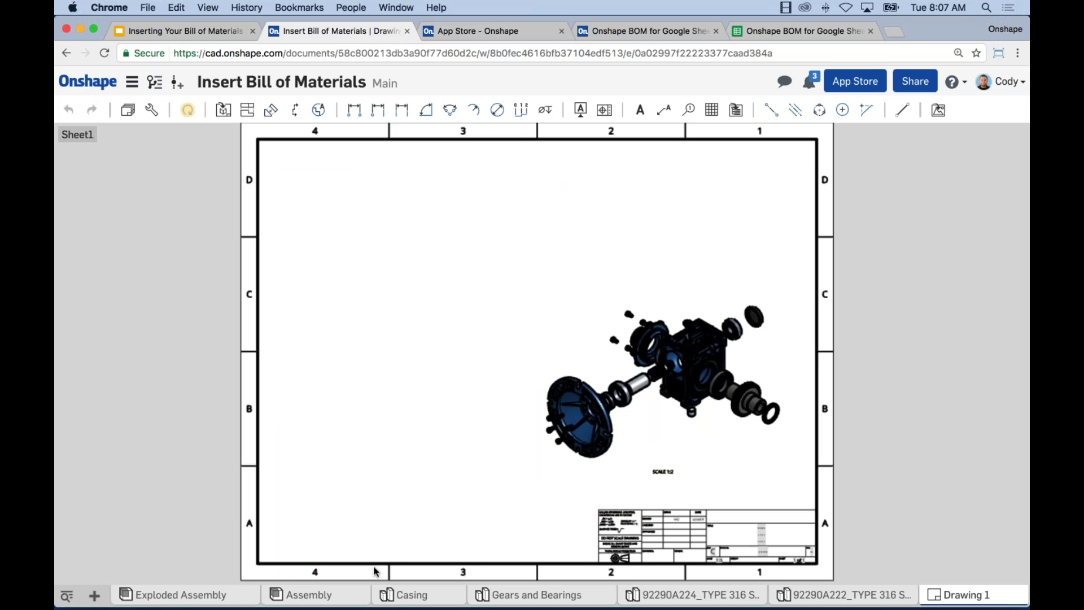
click(324, 595)
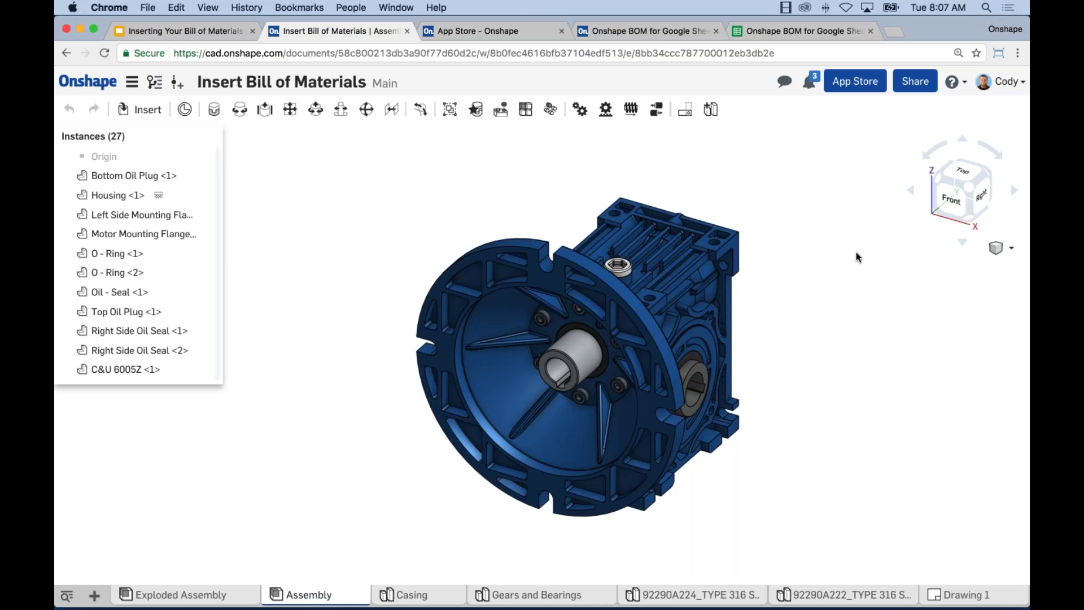
click(953, 597)
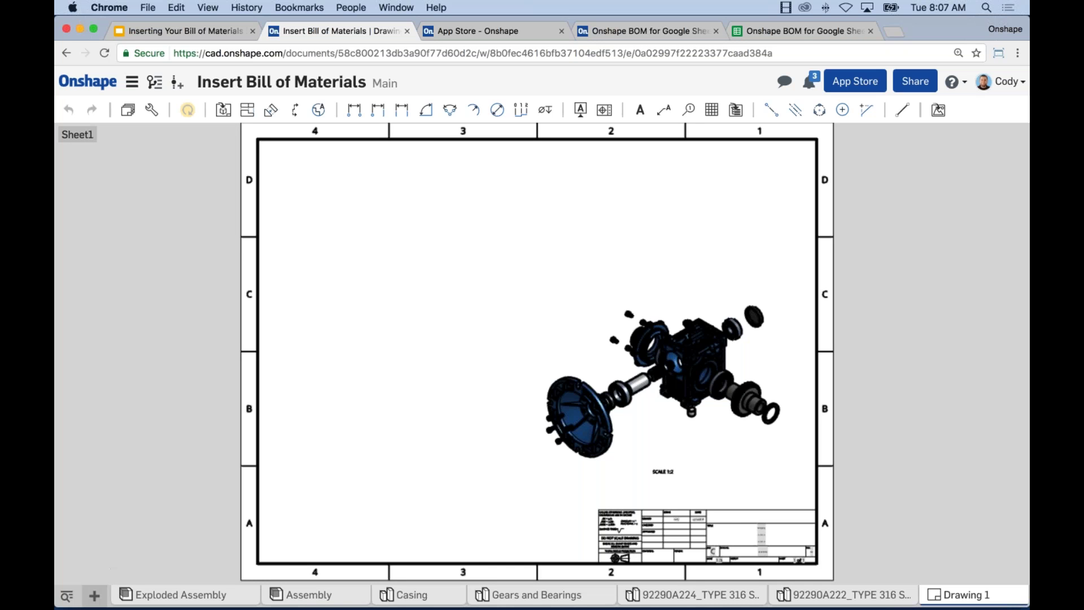
Add the openBoM application to the document and create a part list BOM for Assembly
click(95, 596)
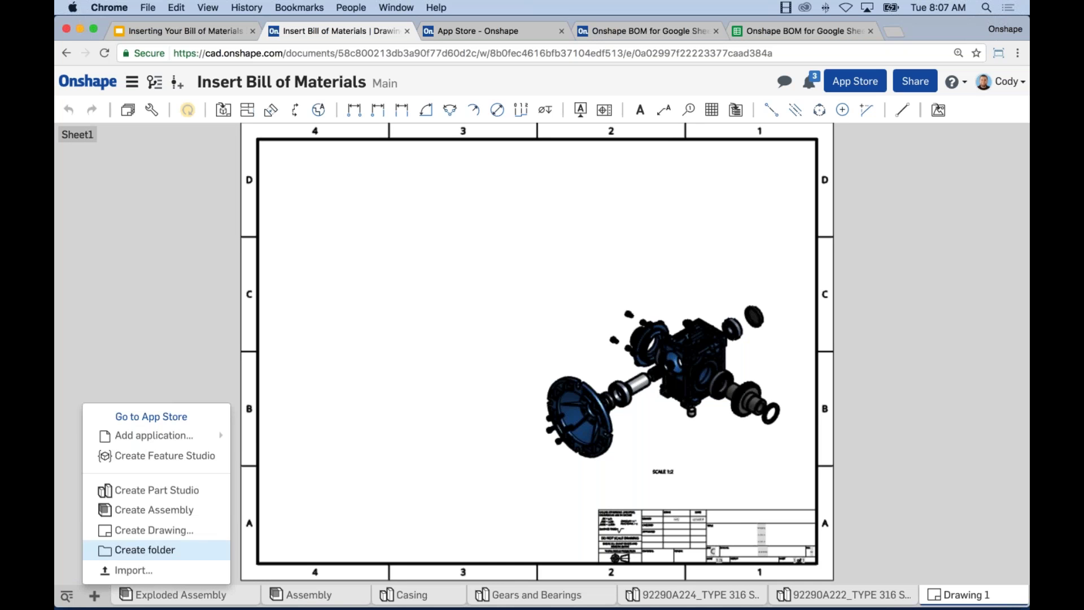
mouse_move(181, 443)
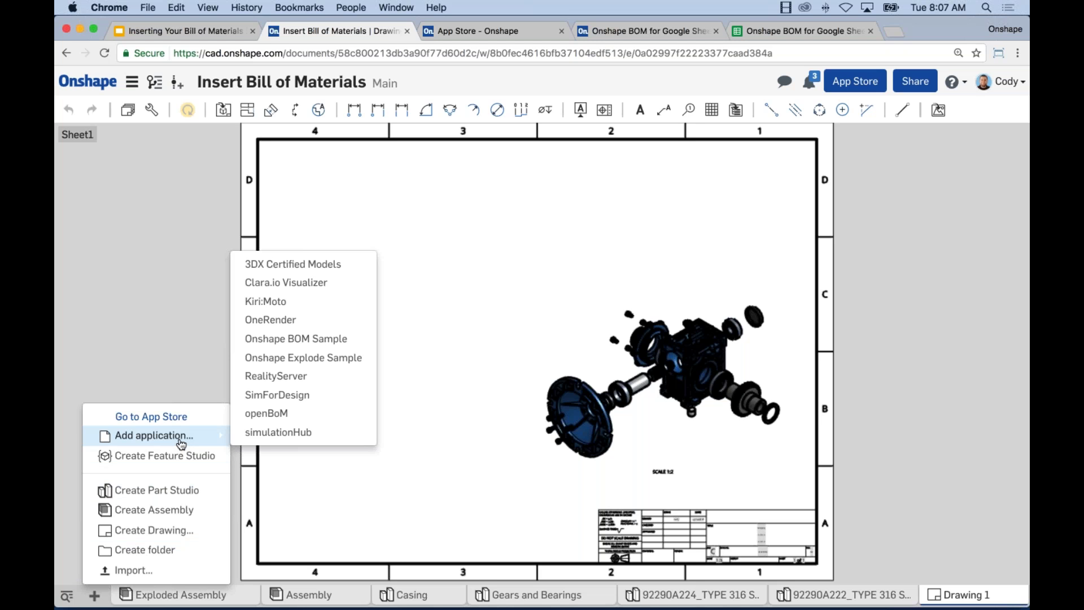
click(296, 416)
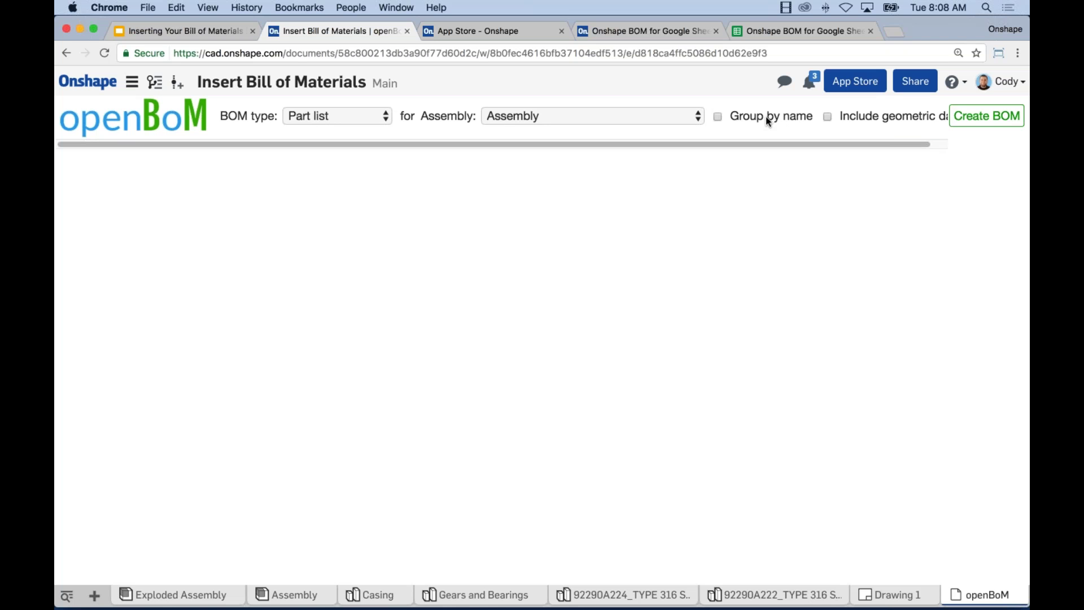
click(1001, 121)
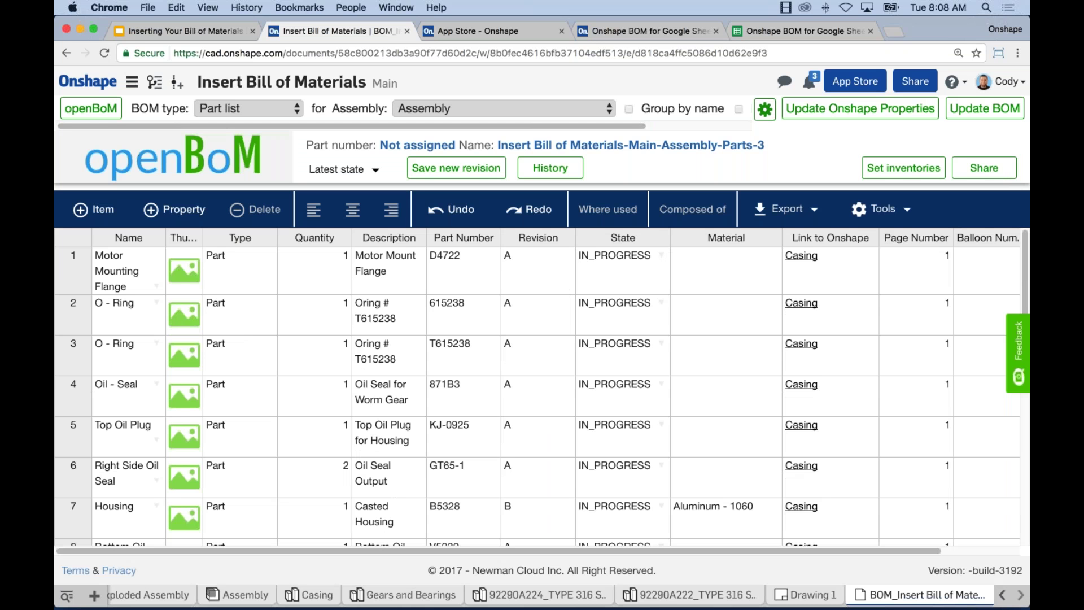
Examine the part rows of the openBoM part list
mouse_move(1025, 267)
mouse_down()
mouse_move(1018, 452)
mouse_move(1024, 271)
mouse_up()
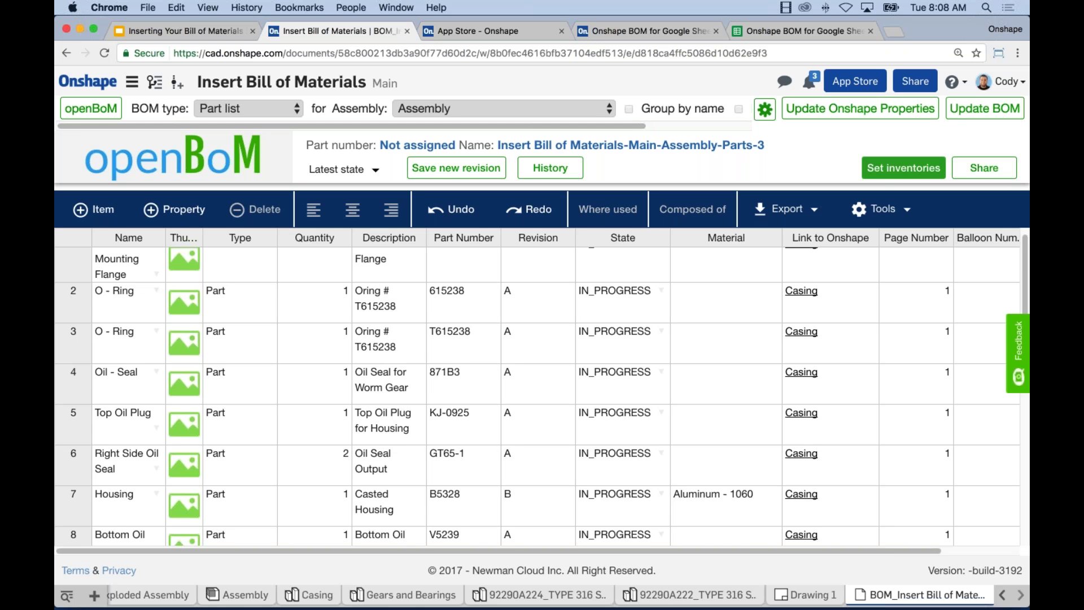
scroll(889, 395, down, 5)
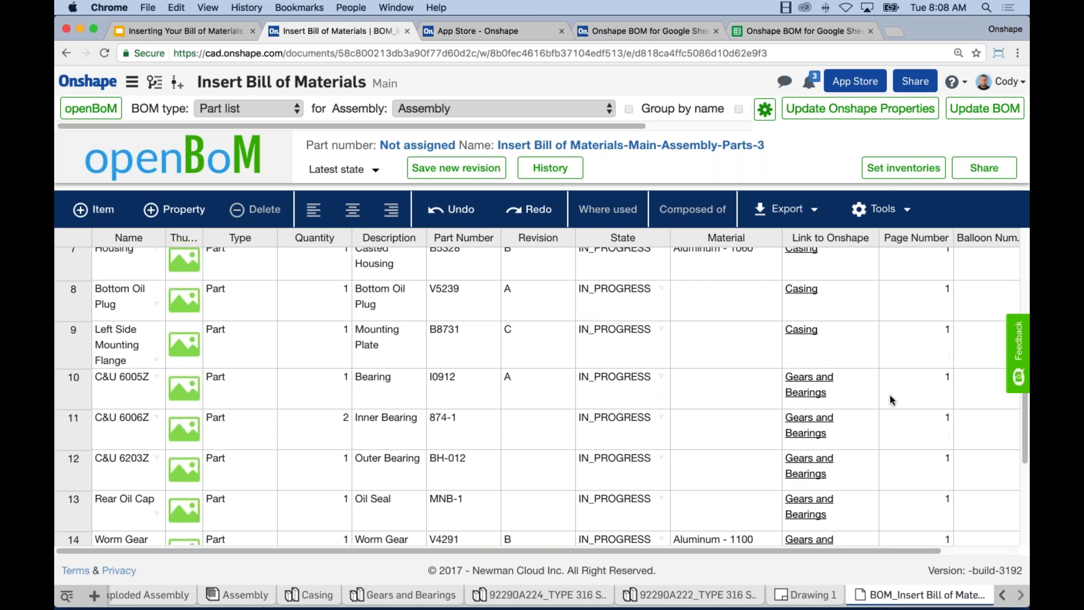
scroll(890, 394, down, 5)
scroll(866, 388, up, 2)
scroll(867, 390, up, 3)
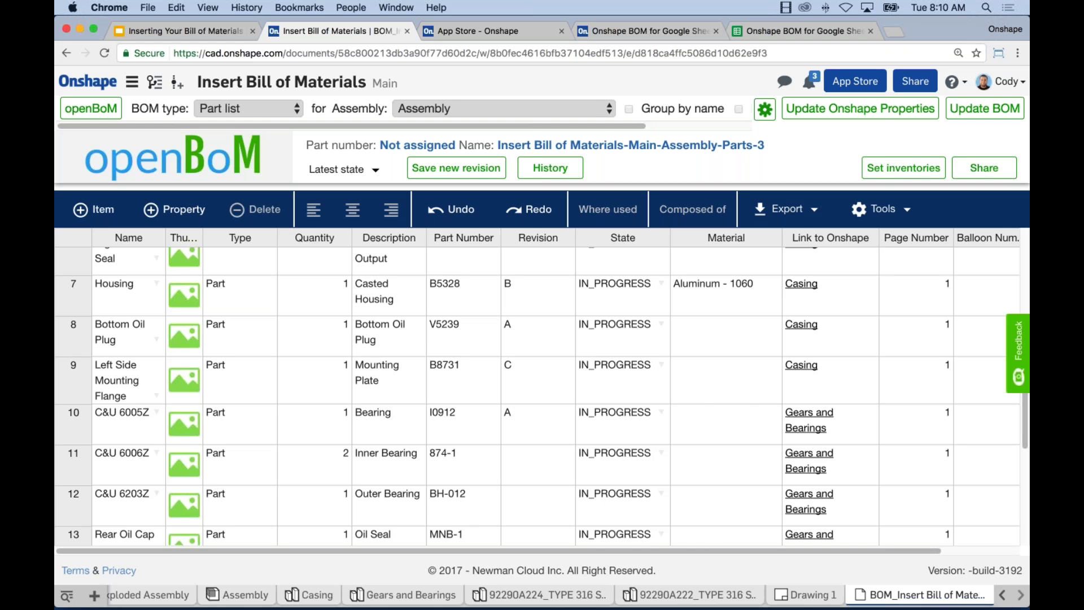
Insert the openBoM bill of materials into Drawing 1, anchoring the table at the upper-left corner of the sheet border
click(805, 597)
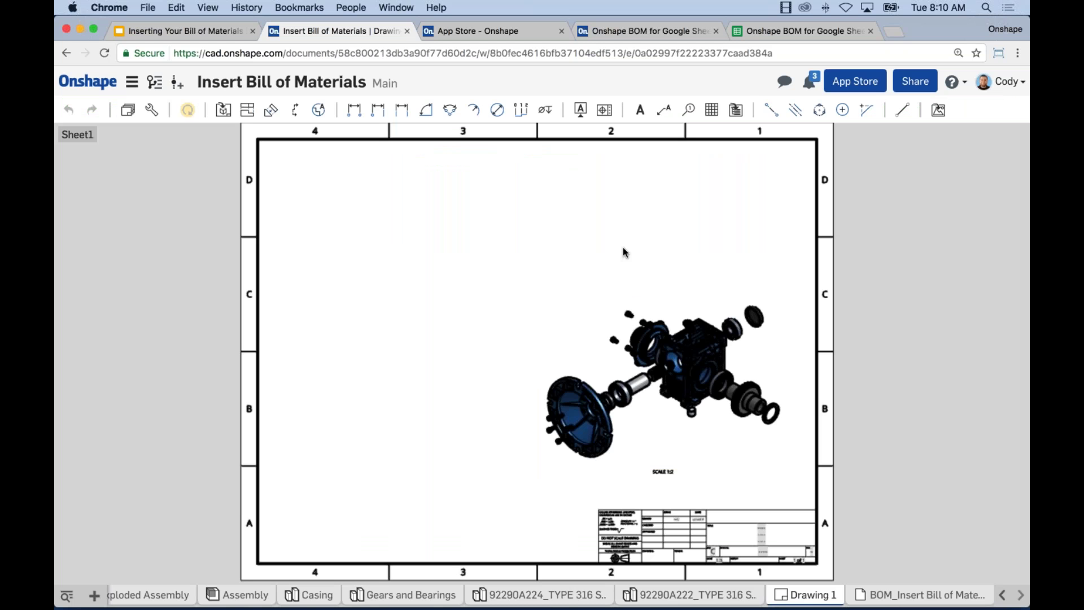
click(737, 116)
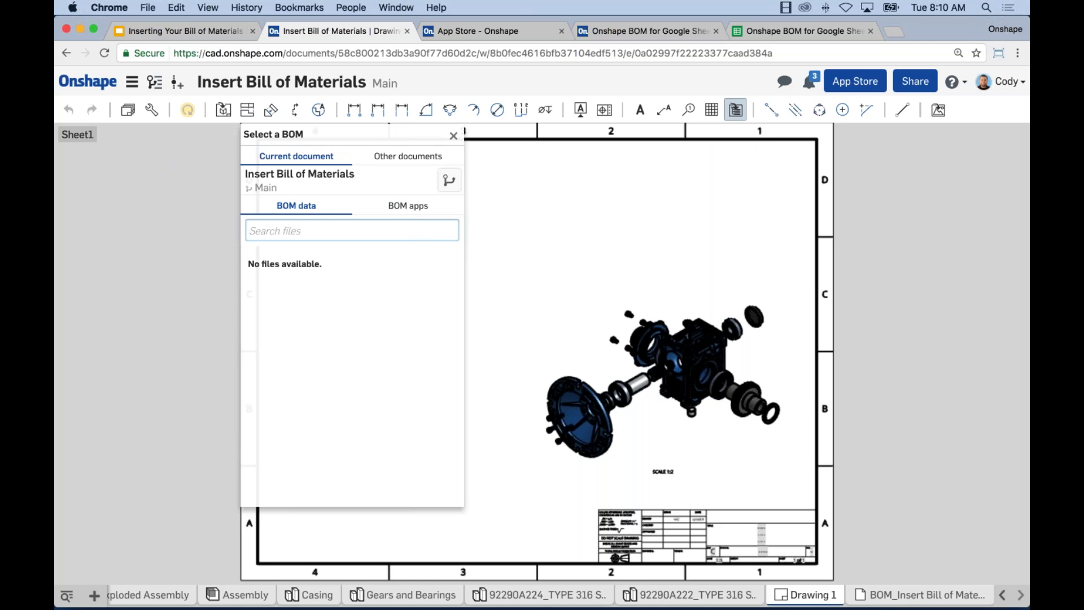
click(413, 207)
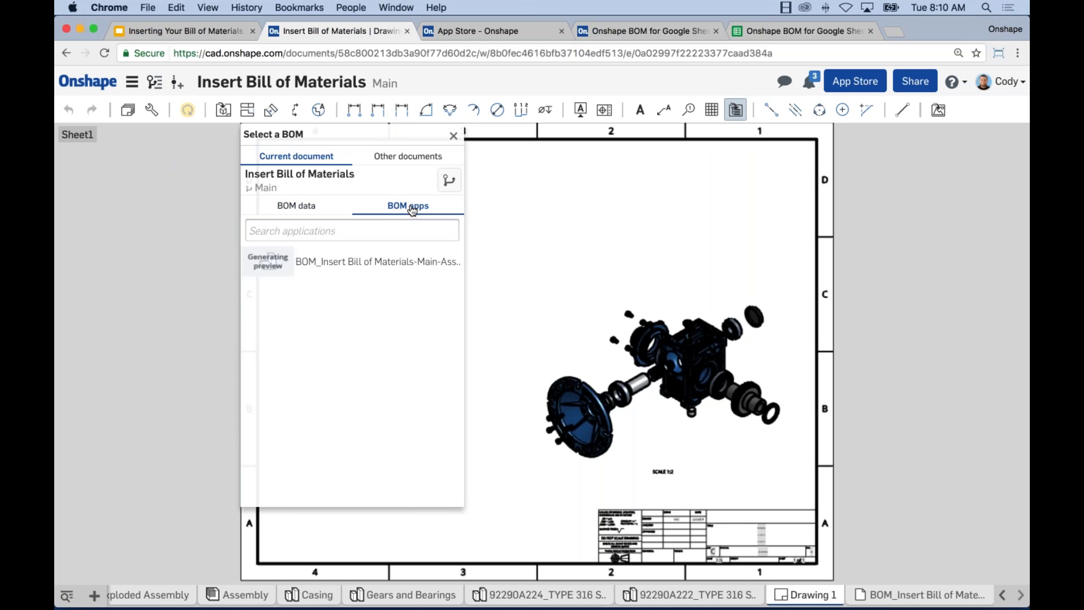
click(321, 265)
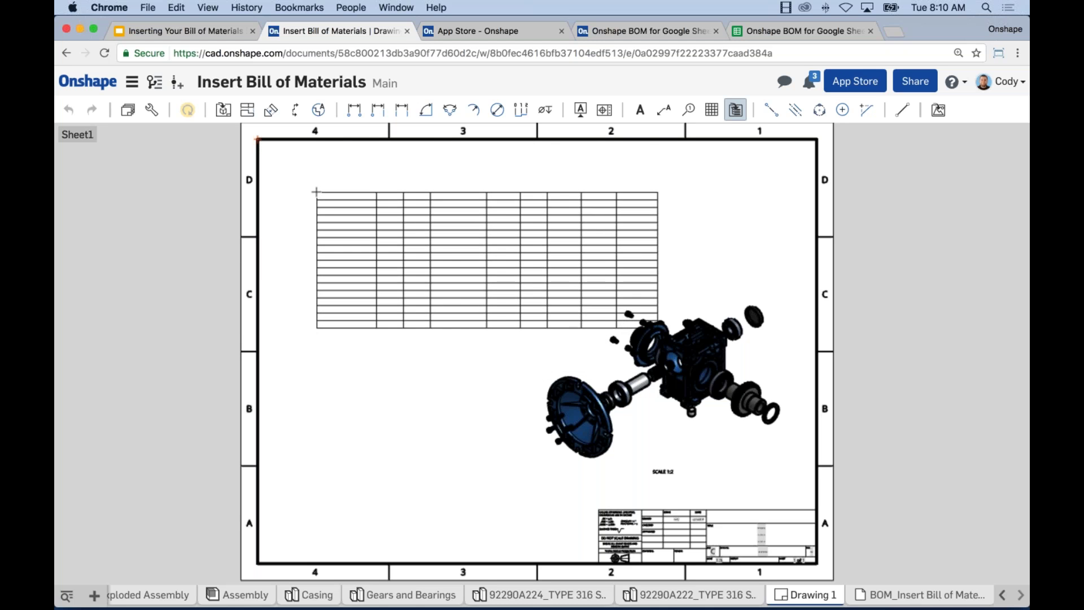
click(257, 139)
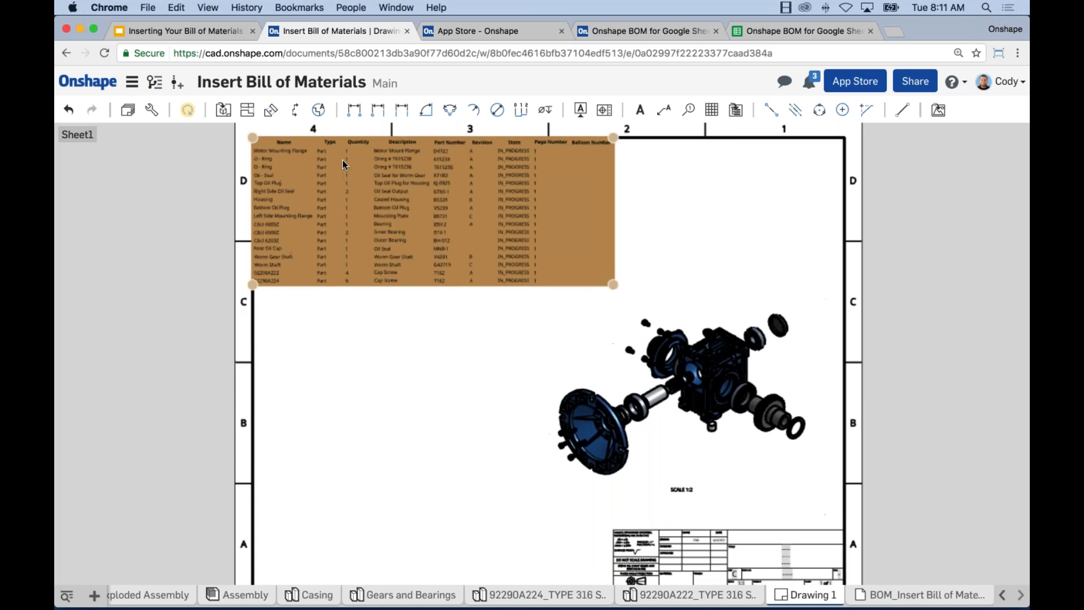
scroll(342, 160, up, 3)
click(904, 267)
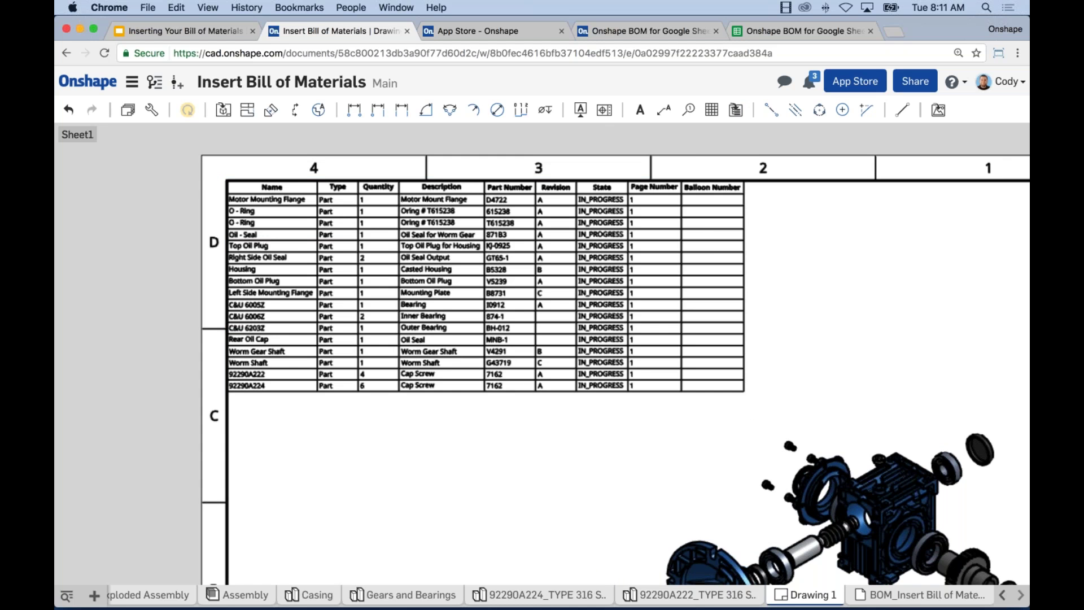
Look at the cell formatting options for the BOM table block from the Right Side Oil Seal row to the last row
click(693, 389)
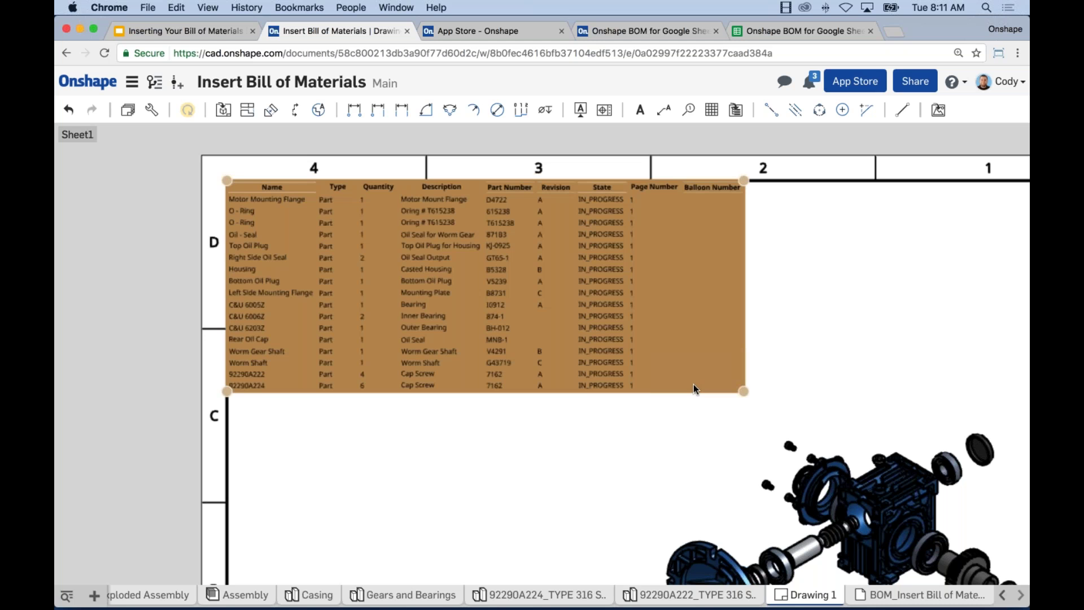
drag(357, 263, 544, 428)
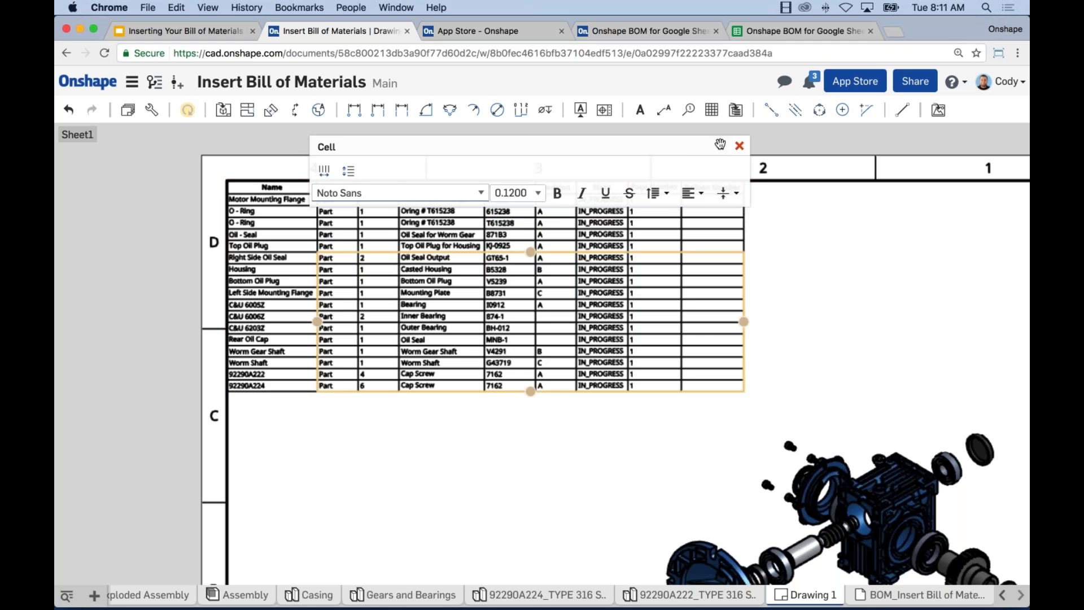
click(739, 146)
click(821, 271)
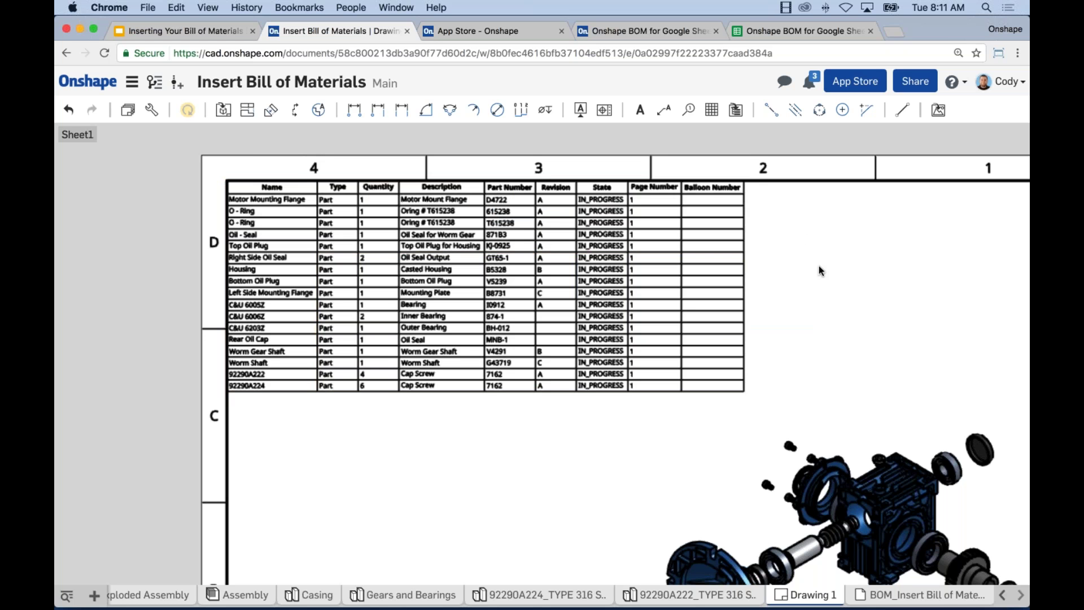
click(610, 250)
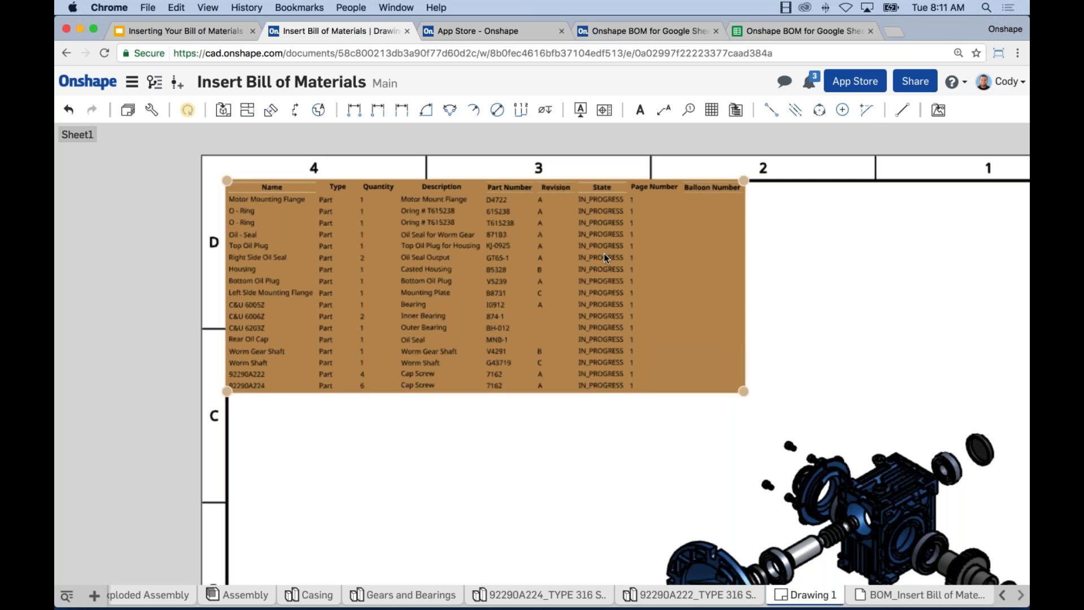
click(785, 227)
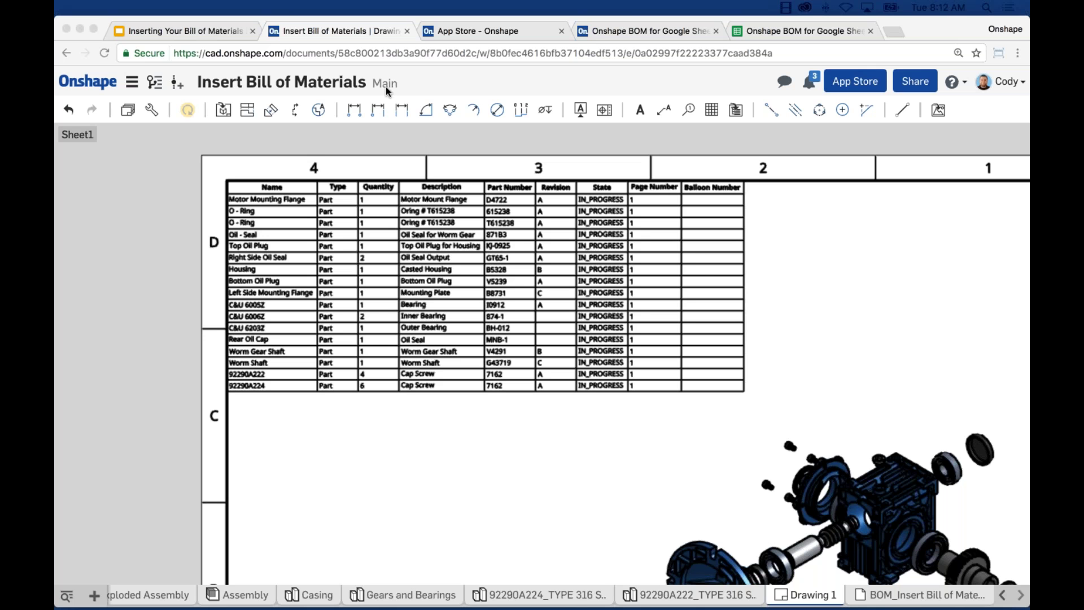
click(724, 225)
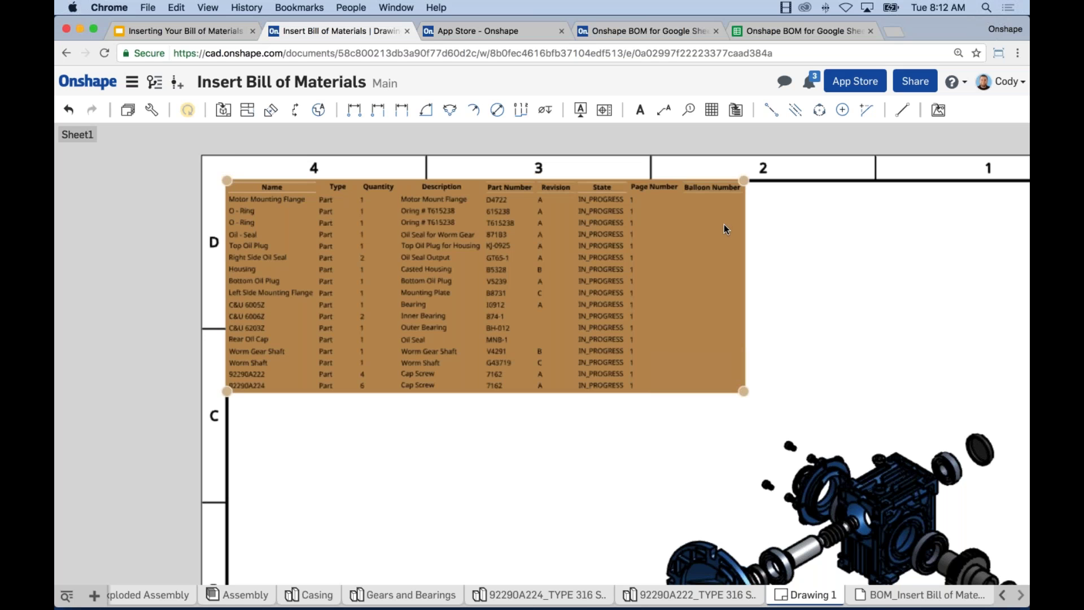
click(792, 227)
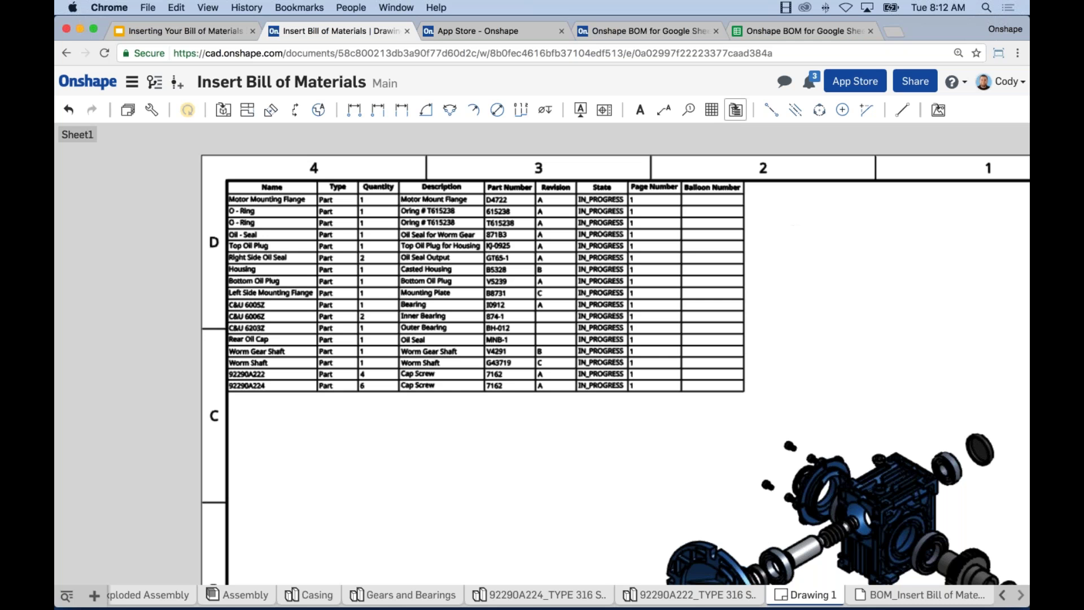
click(432, 248)
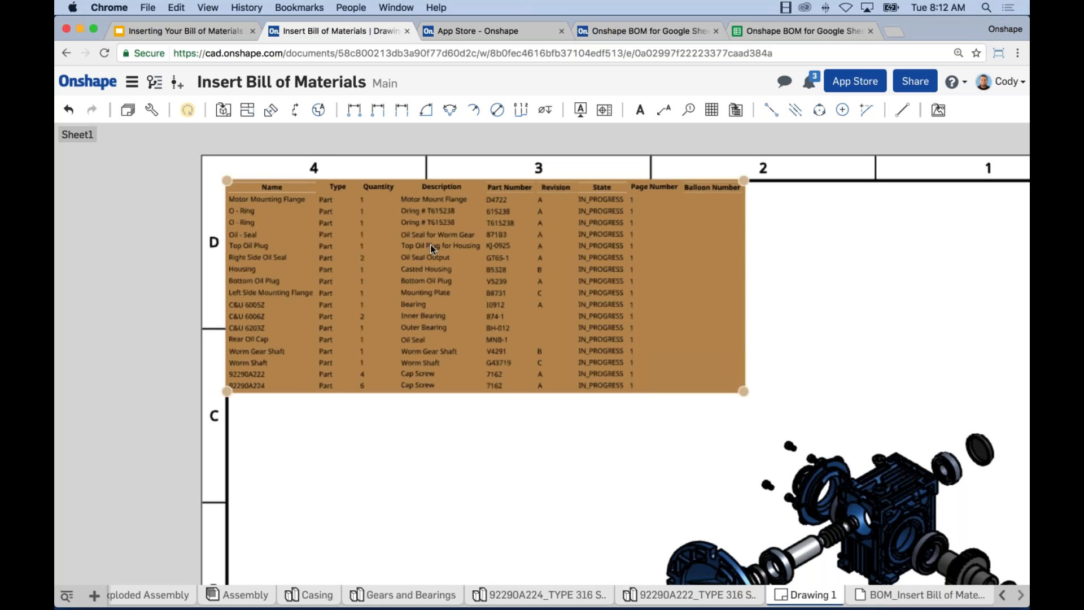
click(872, 319)
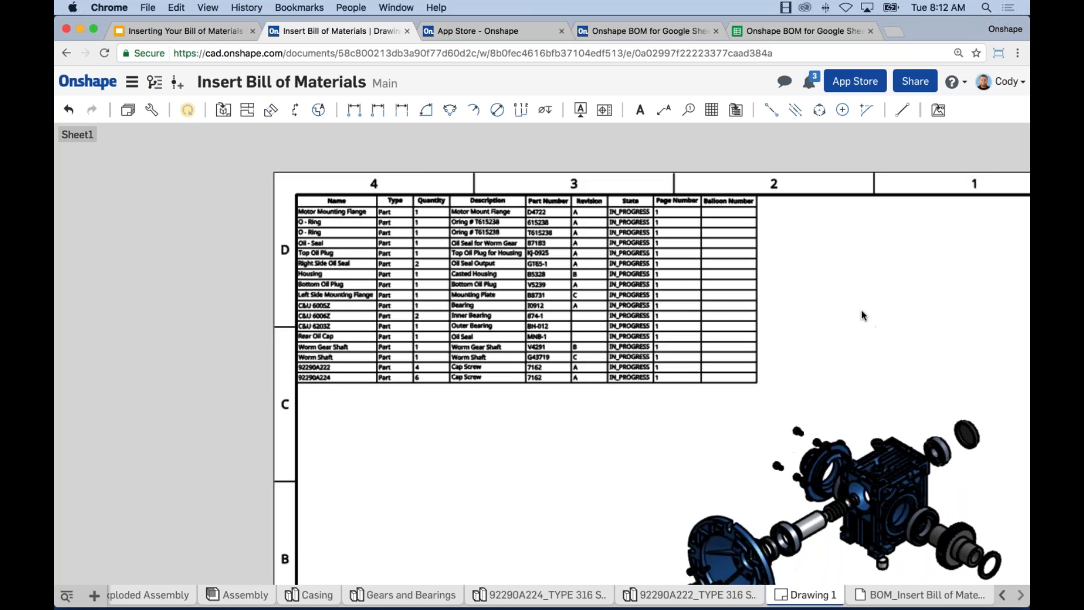
Examine the inserted BOM table's columns and rows up close and its placement on the drawing sheet
scroll(862, 309, down, 3)
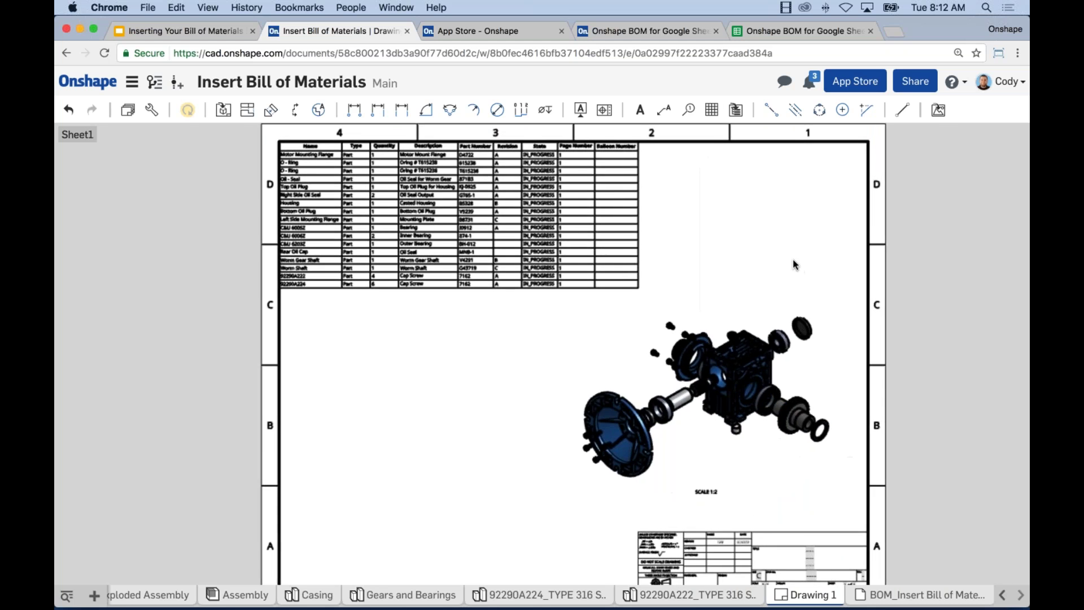
scroll(793, 259, down, 2)
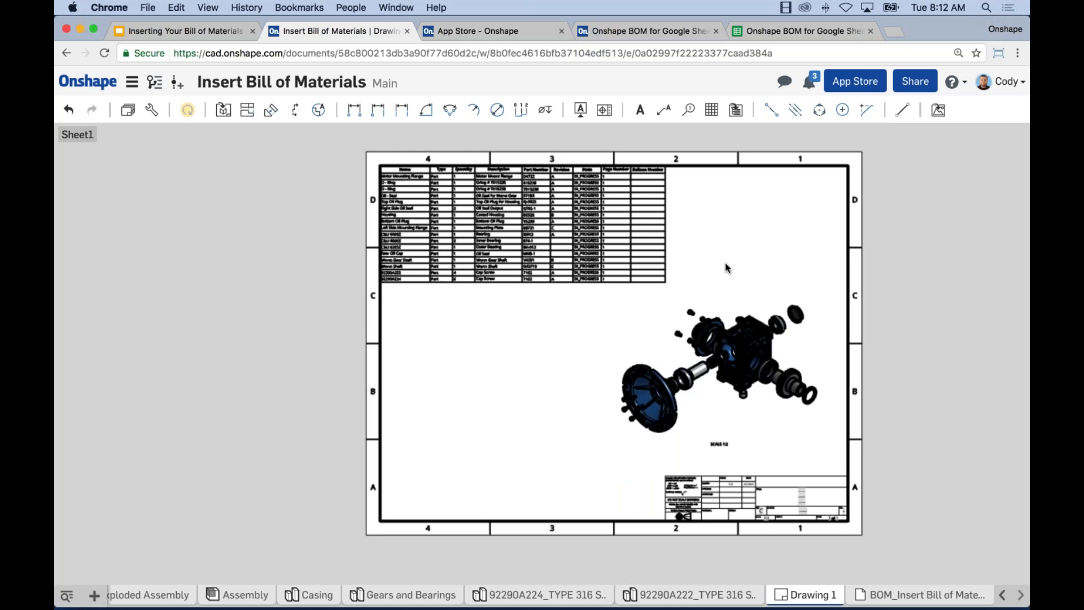
click(574, 225)
scroll(574, 225, up, 1)
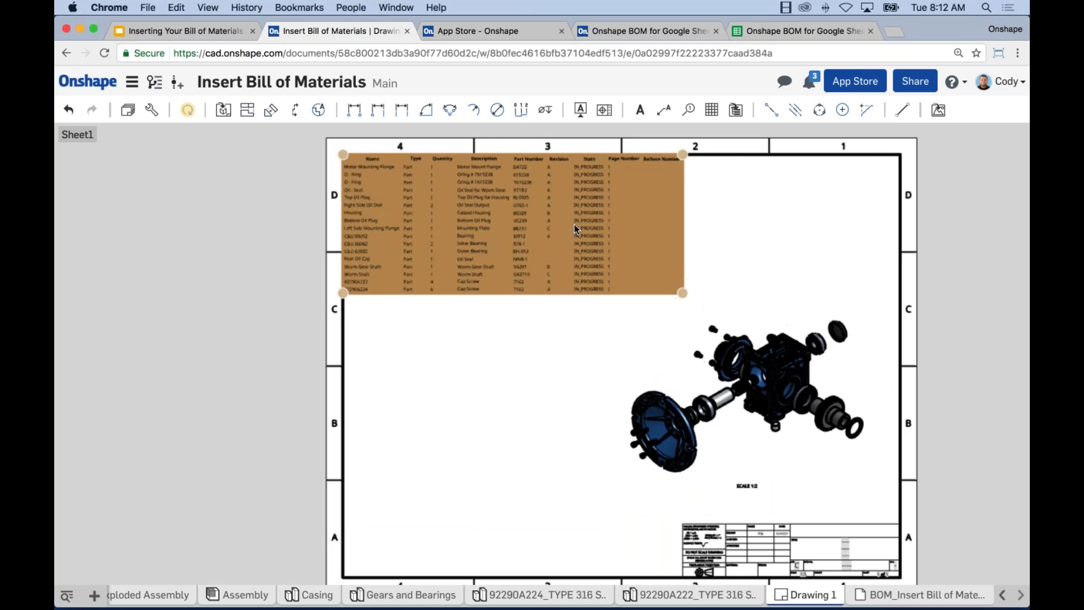
scroll(566, 225, up, 3)
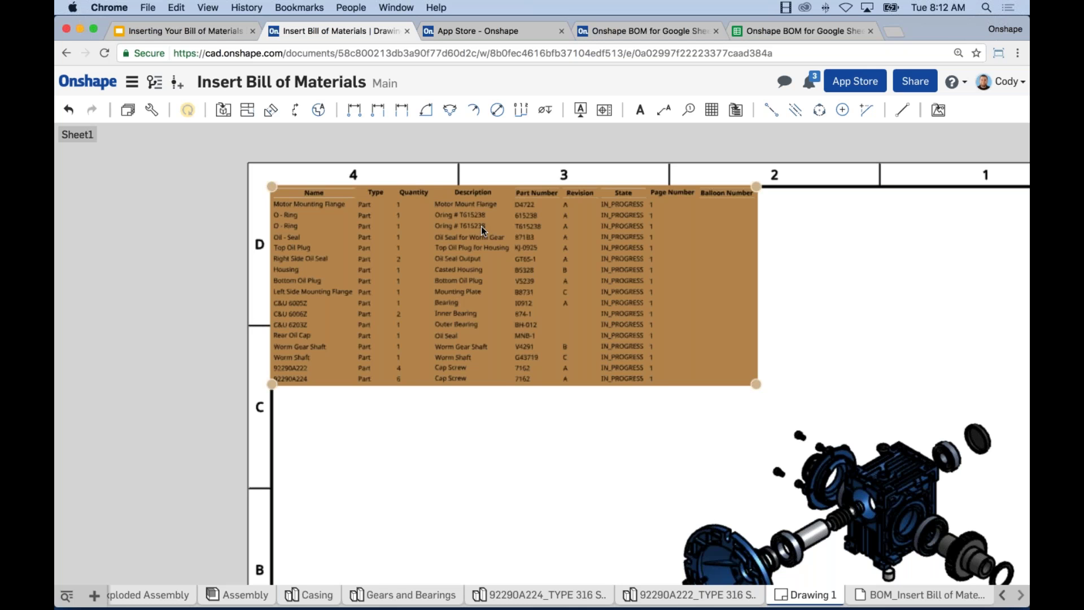
scroll(542, 209, up, 4)
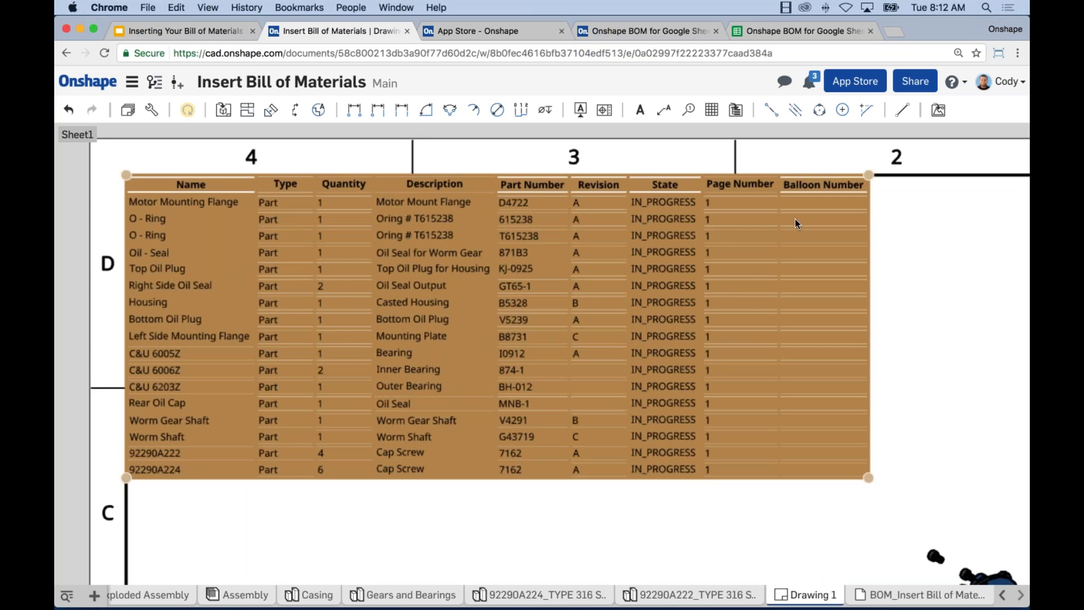
click(724, 520)
click(288, 353)
click(935, 318)
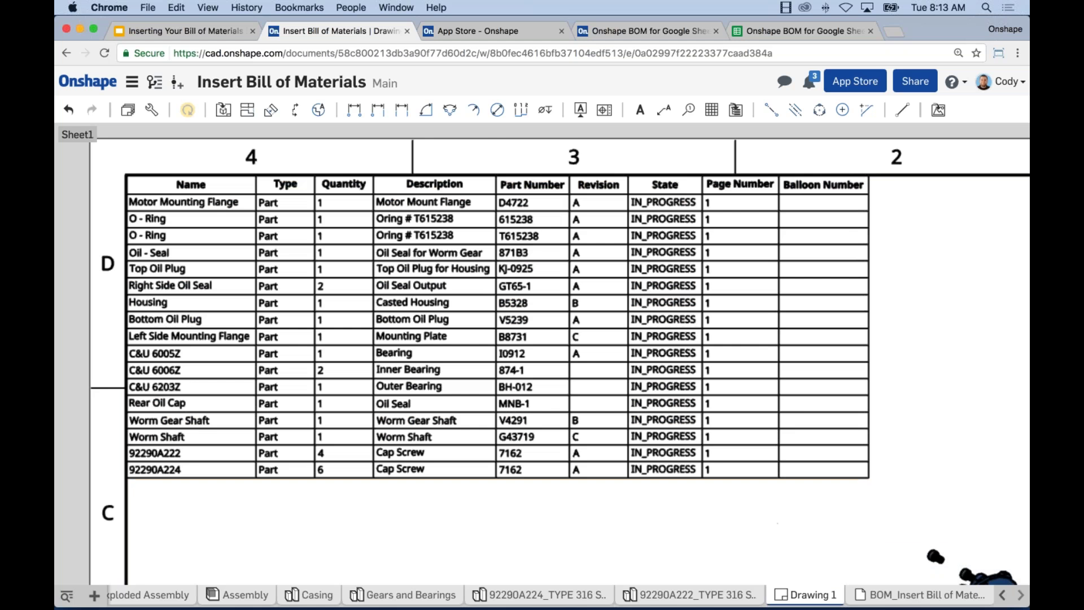
Check the item, property and alignment options available for the State column in the openBoM part list
click(893, 598)
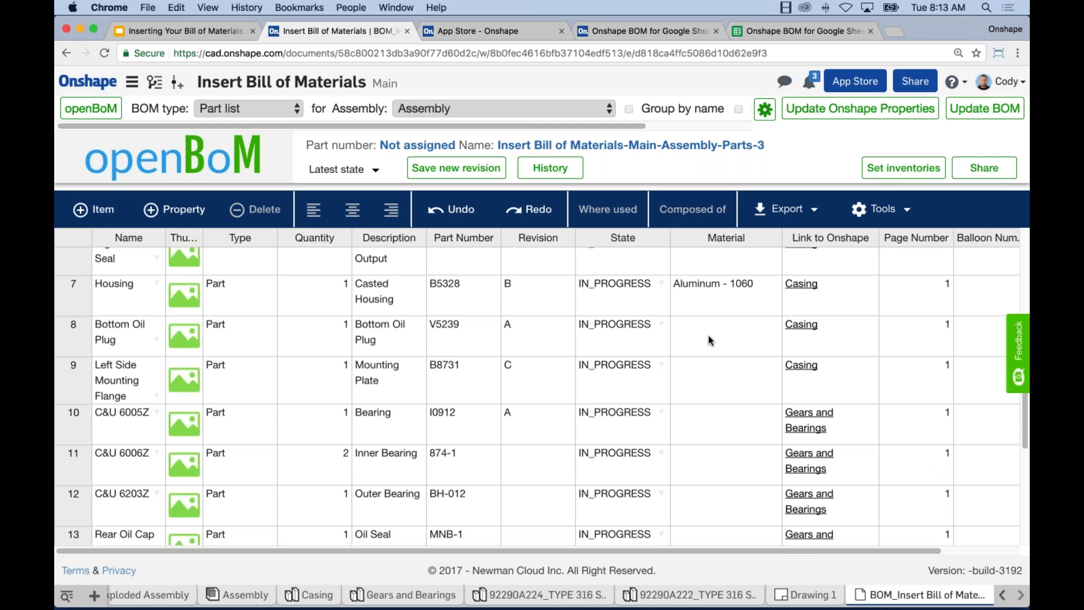
right_click(650, 242)
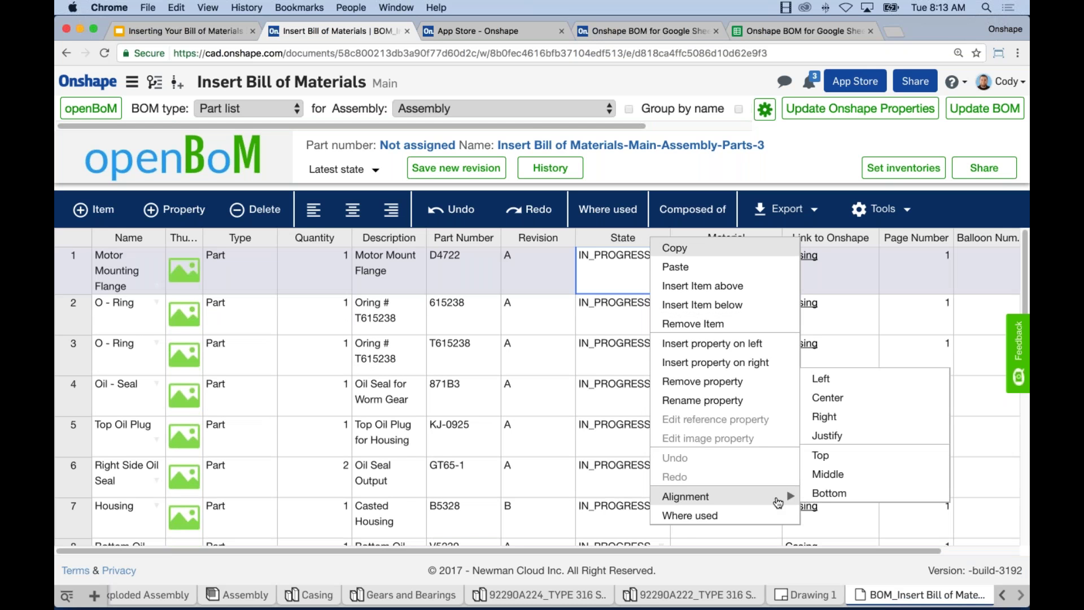
click(694, 162)
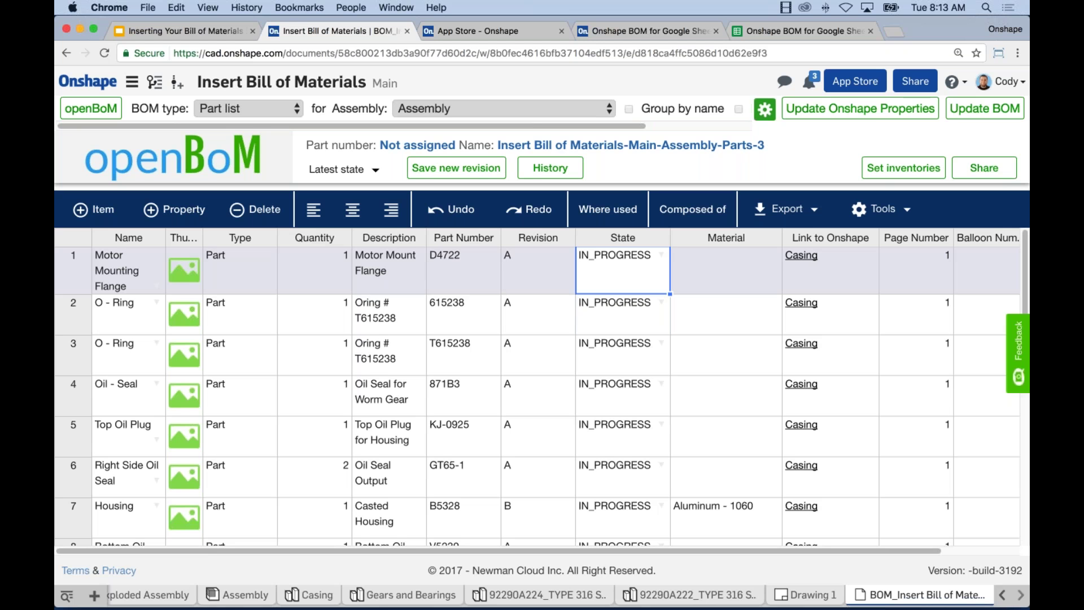
Exclude the Type and Page Number properties from the Drawing BOM view configuration and save the changes
click(766, 113)
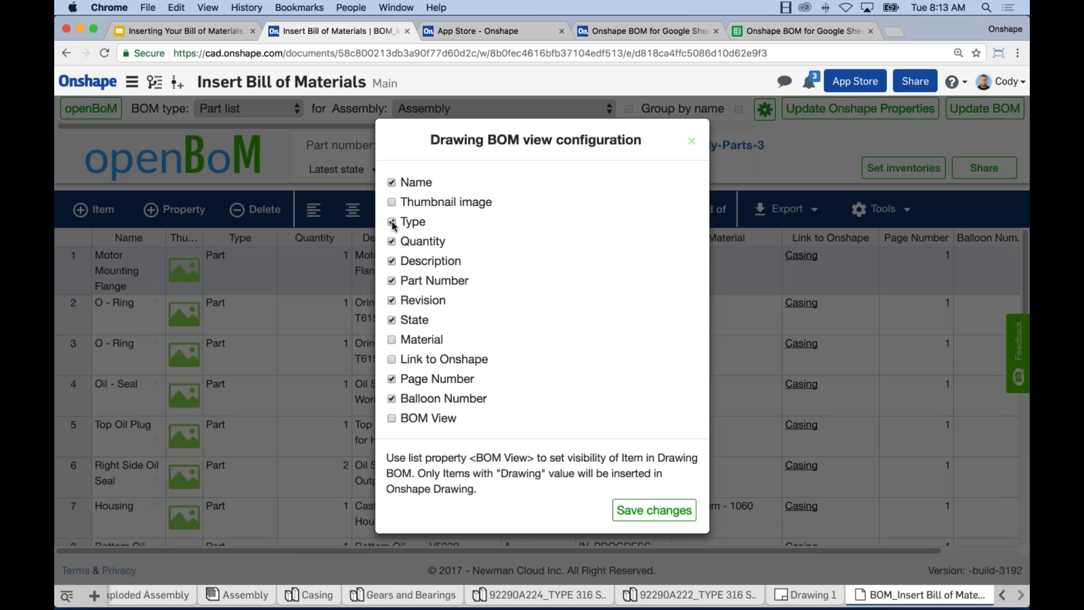
click(392, 380)
click(653, 510)
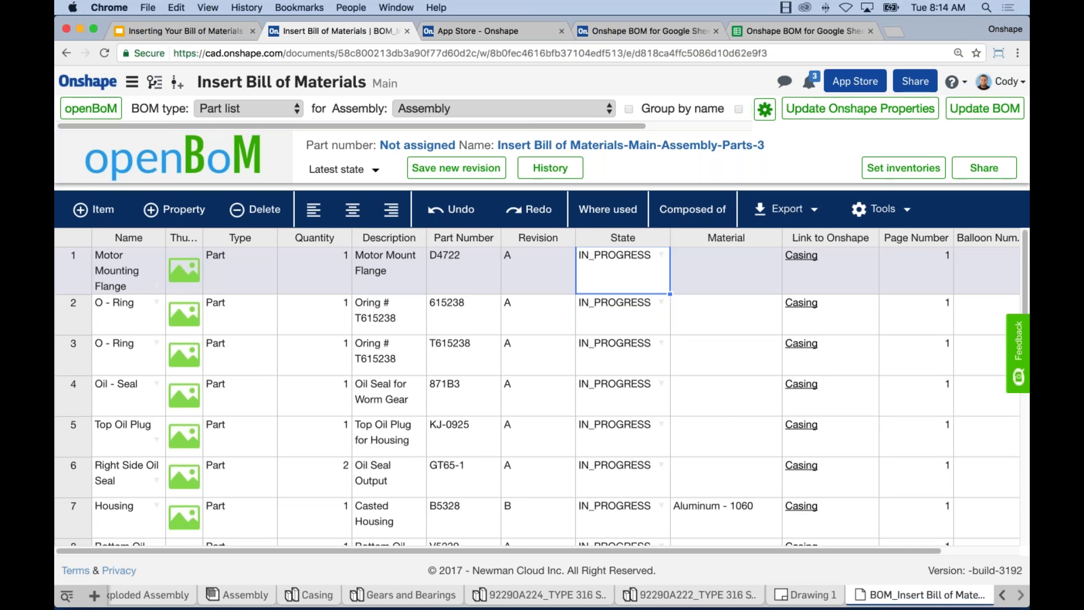
Set the revision of C&U 6006Z to A and of C&U 6203Z and Rear Oil Cap to B, and update the Onshape properties
scroll(731, 373, down, 2)
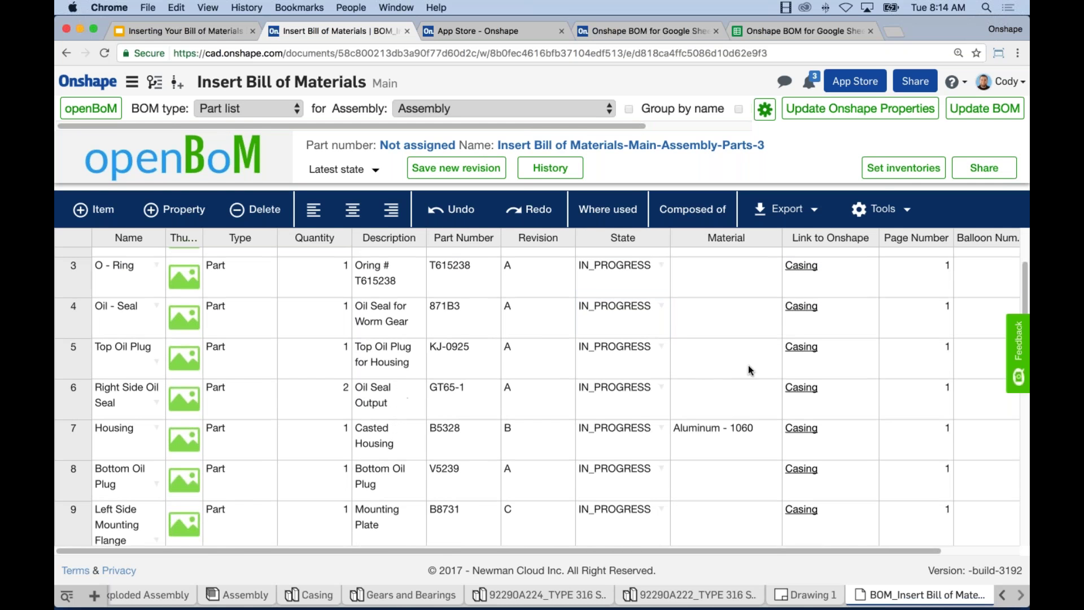
scroll(743, 368, down, 5)
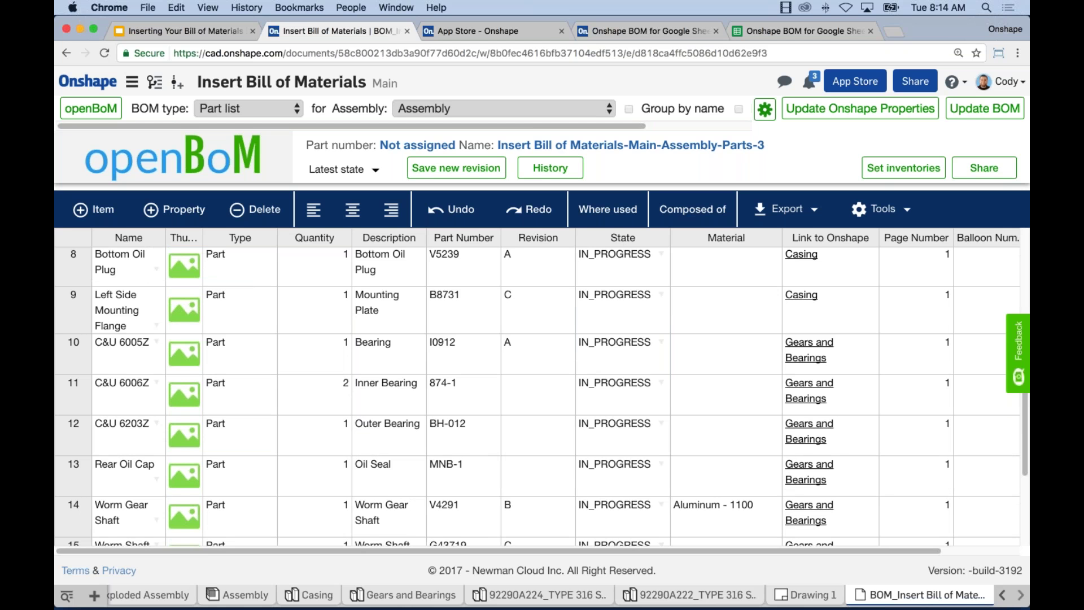
click(537, 394)
text(A)
click(537, 436)
text(B)
key(Return)
text(B)
click(687, 467)
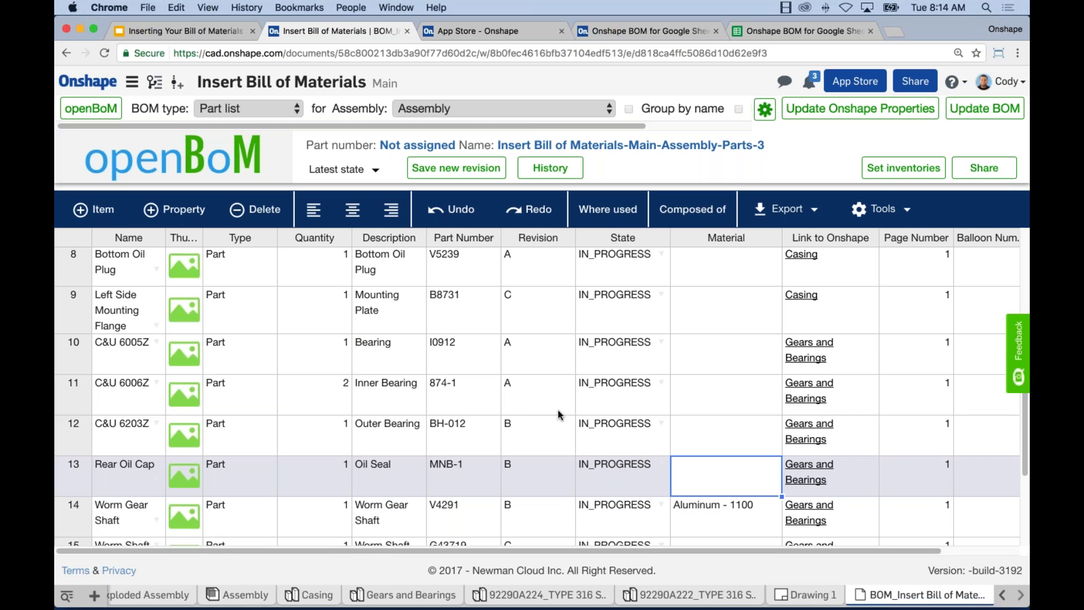
click(715, 397)
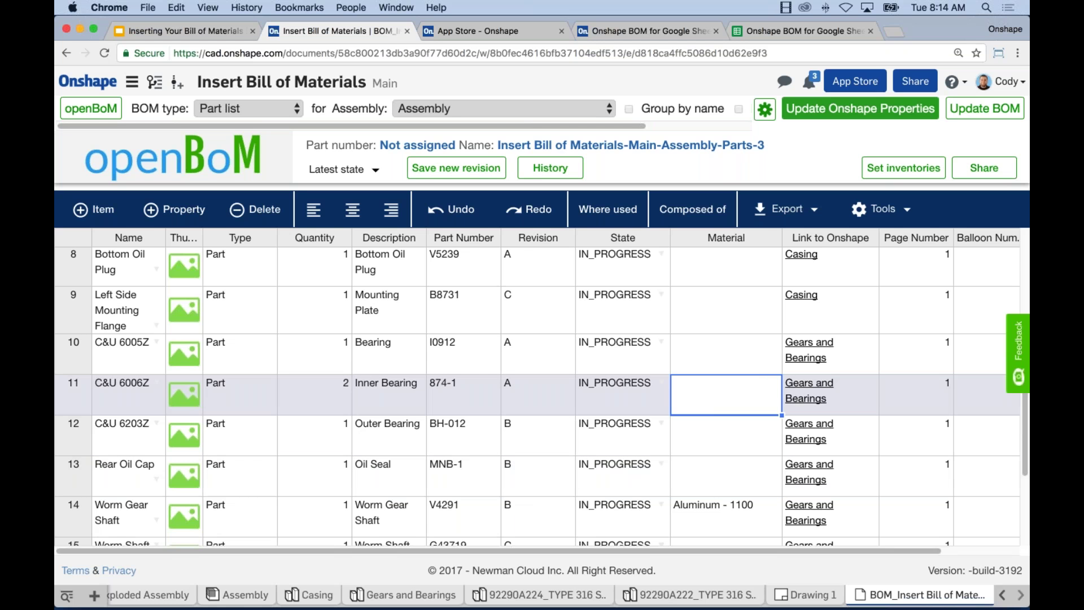
click(829, 110)
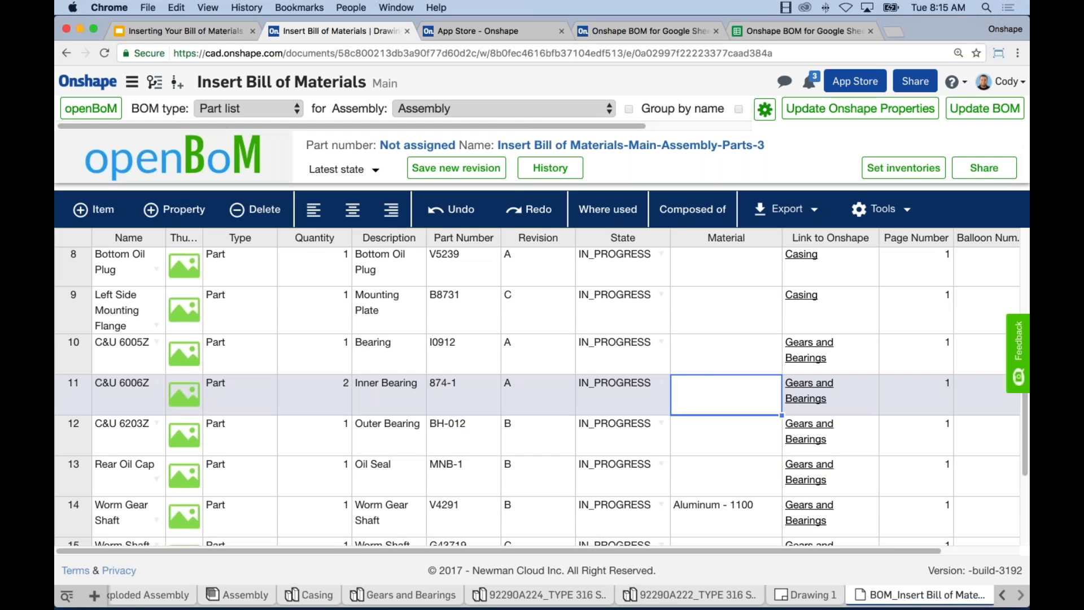
Update Drawing 1 from the workspace to refresh its inserted BOM table
click(820, 597)
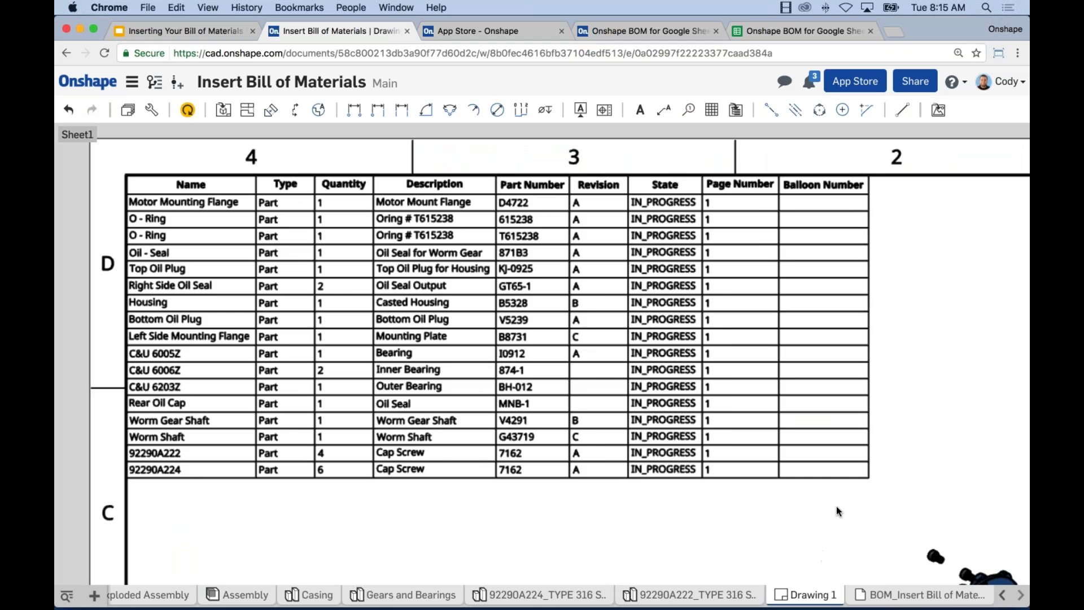
scroll(836, 506, down, 3)
scroll(741, 452, down, 2)
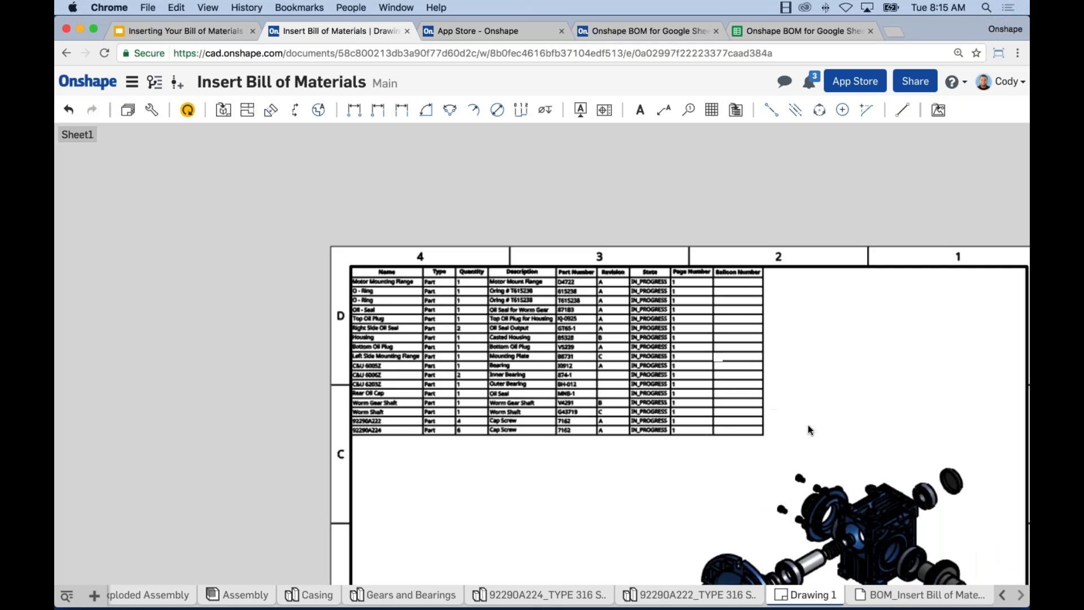
scroll(808, 425, down, 3)
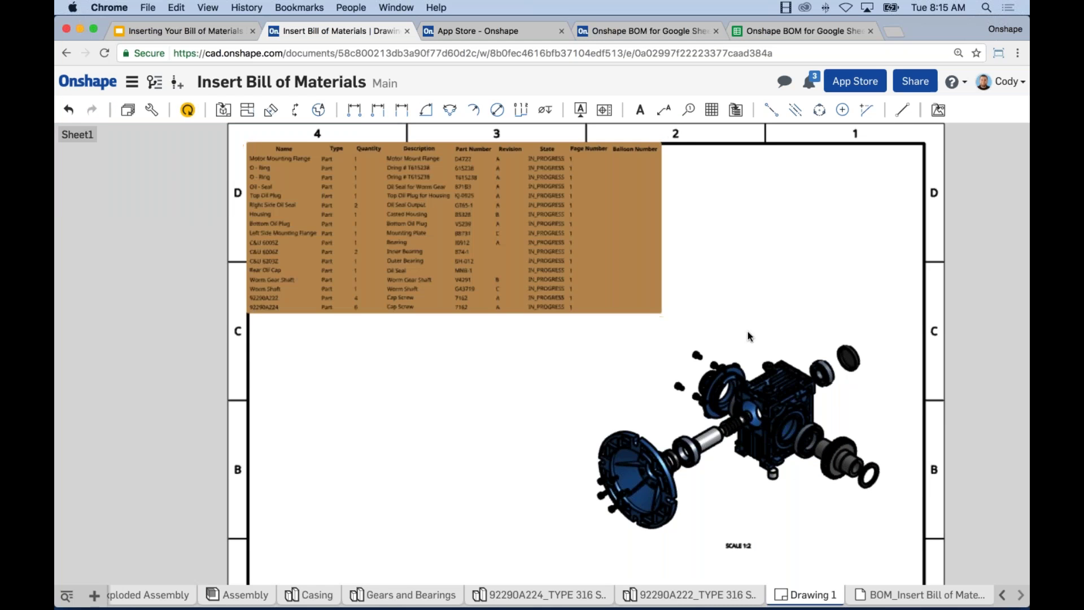
click(372, 171)
click(188, 114)
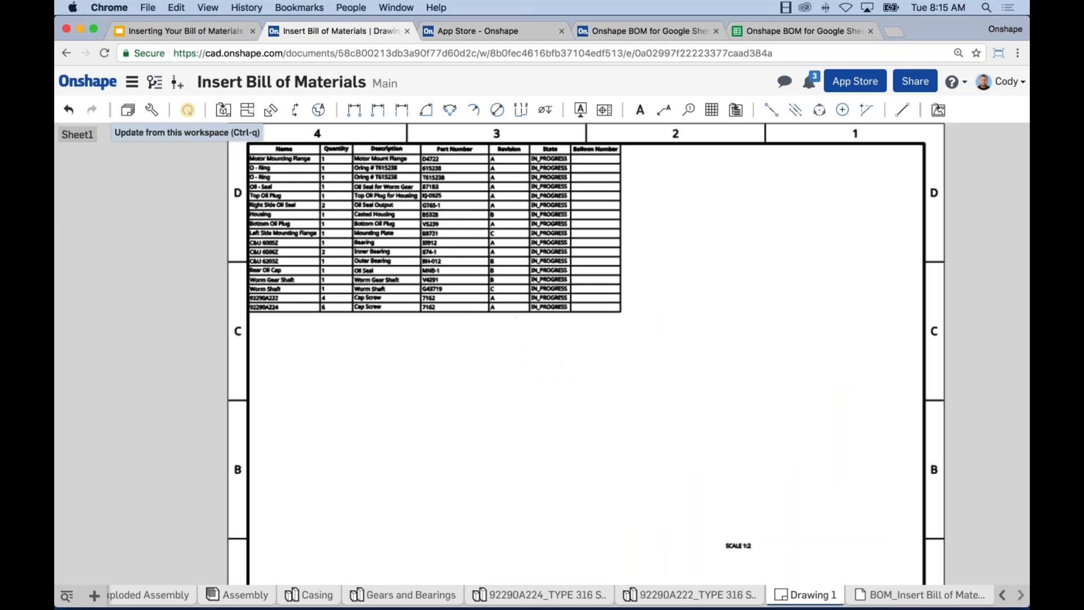
Examine the columns and Revision entries of the refreshed BOM table up close
click(329, 173)
scroll(313, 163, up, 3)
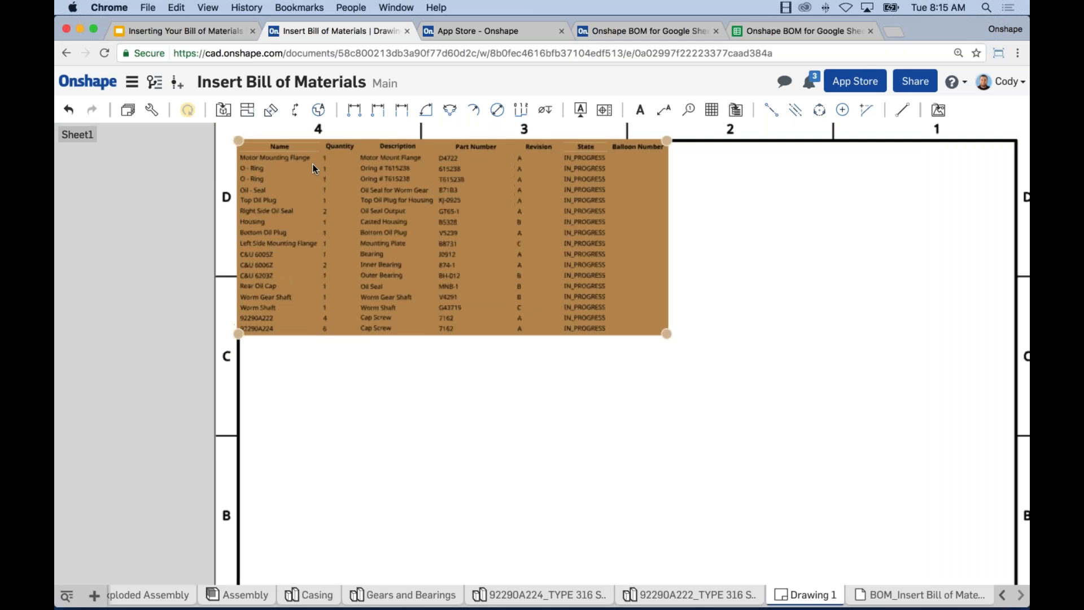
scroll(315, 168, up, 1)
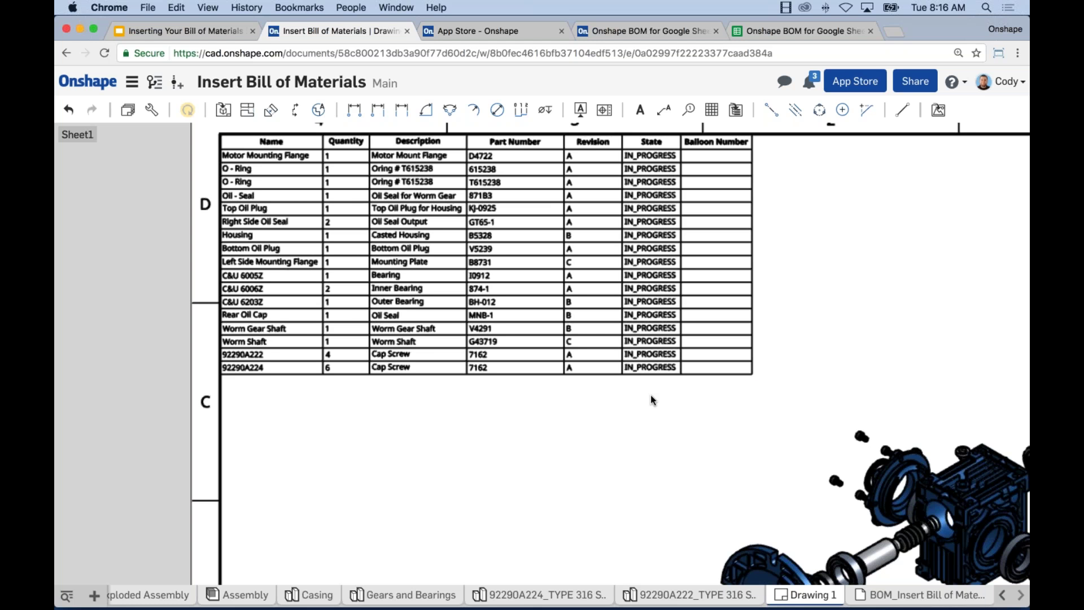
scroll(819, 333, down, 3)
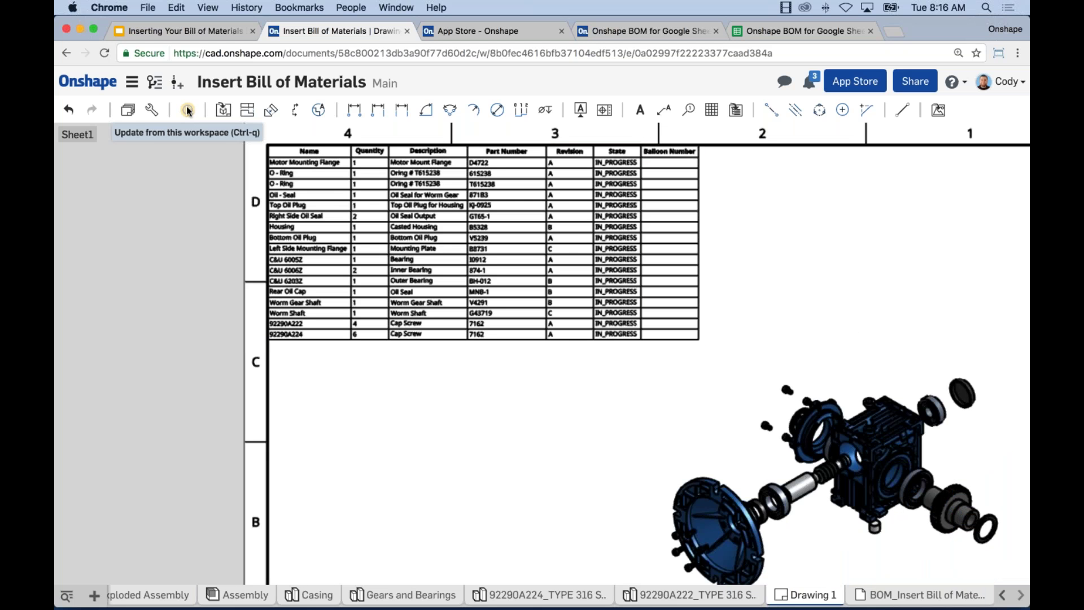
click(188, 111)
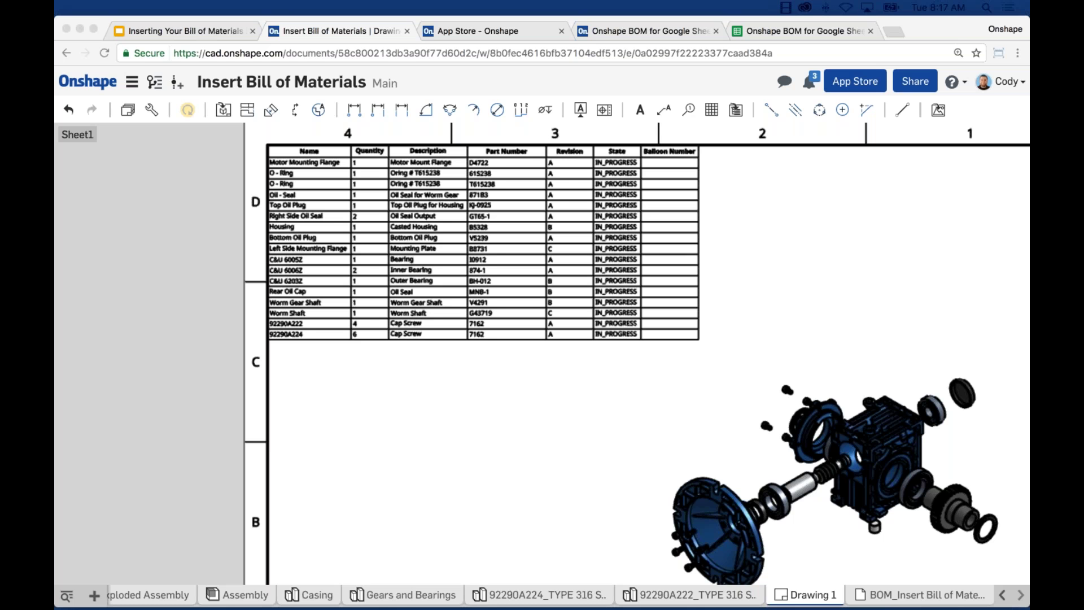
click(843, 272)
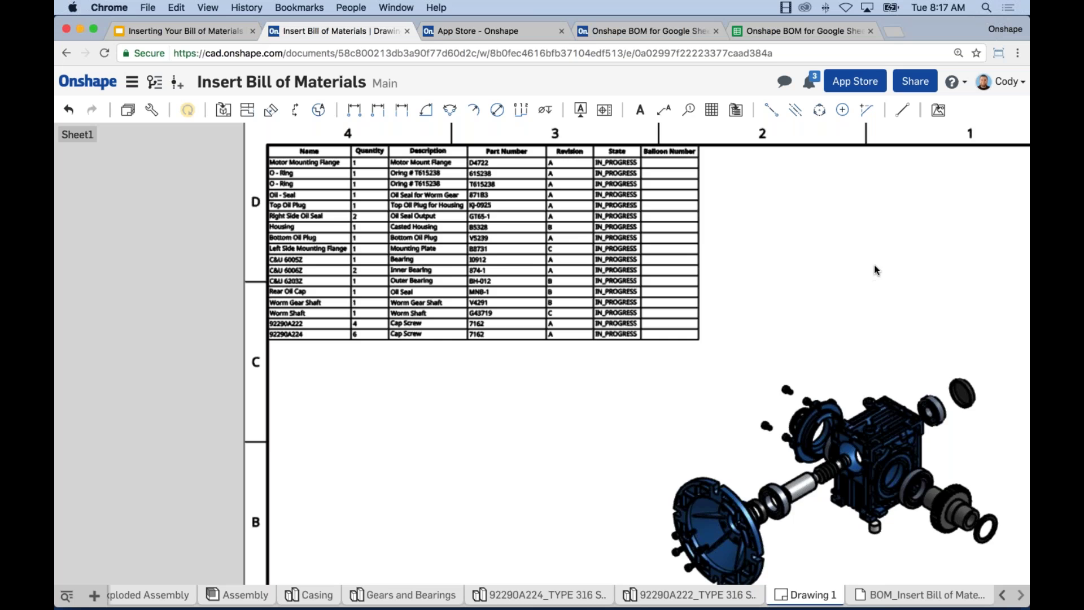
scroll(875, 265, down, 3)
mouse_move(883, 267)
middle_down()
mouse_move(723, 198)
mouse_move(748, 220)
middle_up()
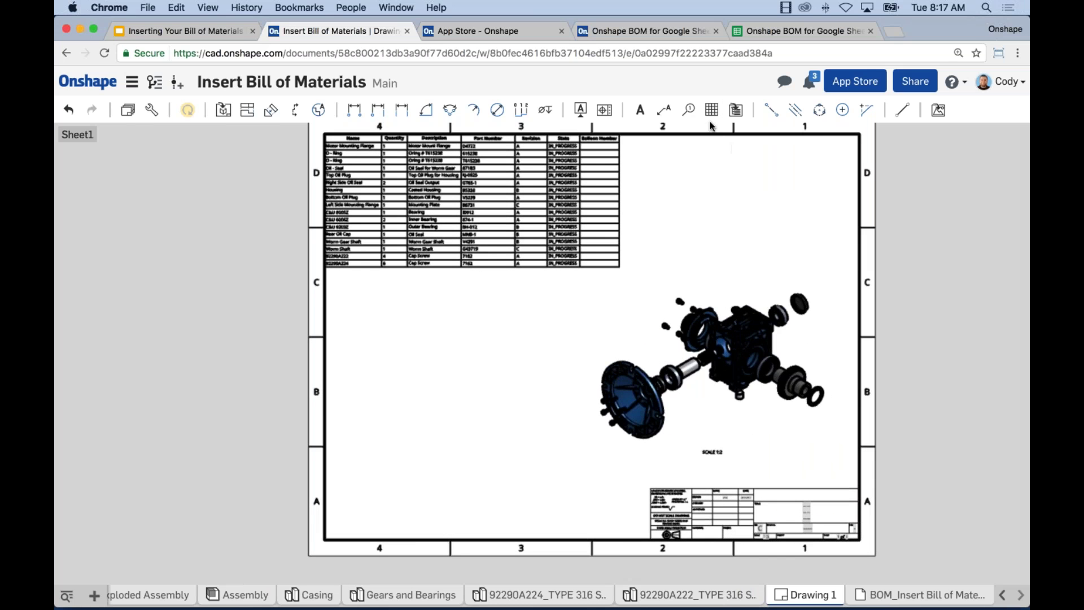
click(688, 110)
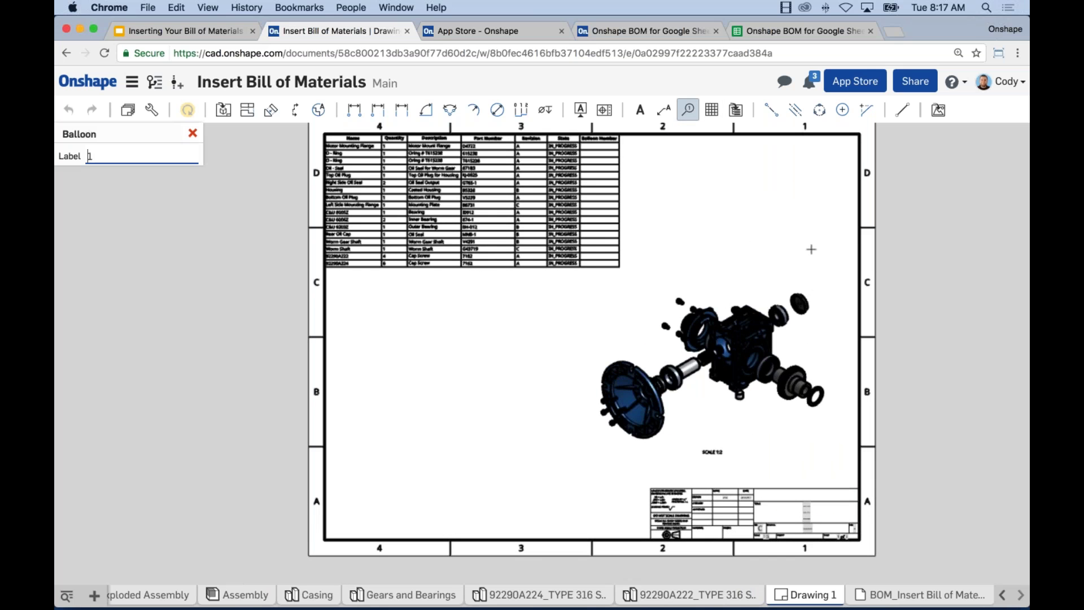
key(Escape)
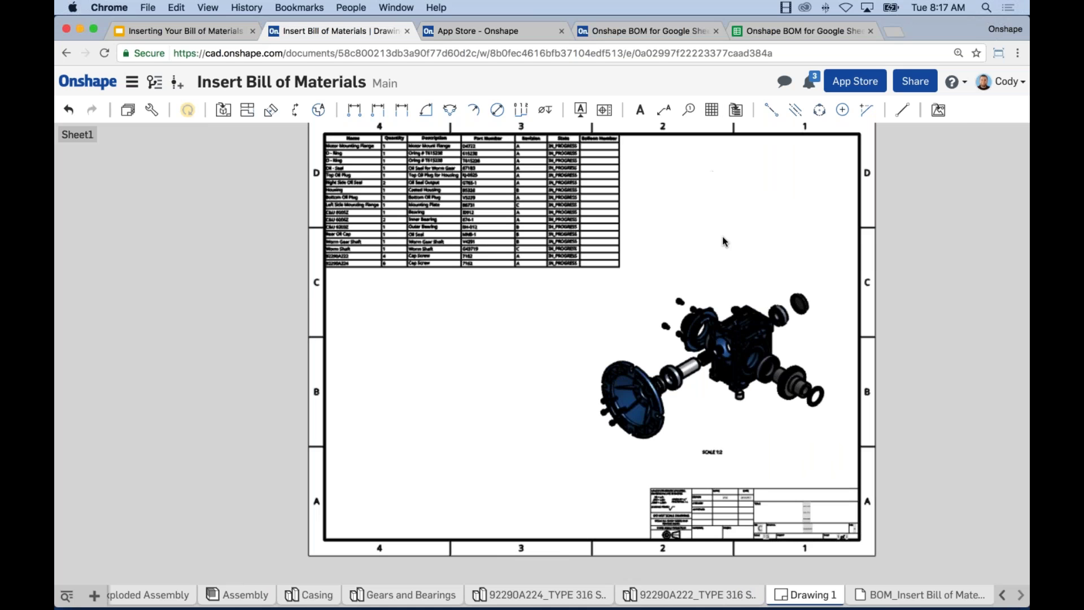
scroll(723, 237, up, 3)
scroll(435, 150, down, 2)
middle_drag(571, 136, 573, 171)
click(535, 143)
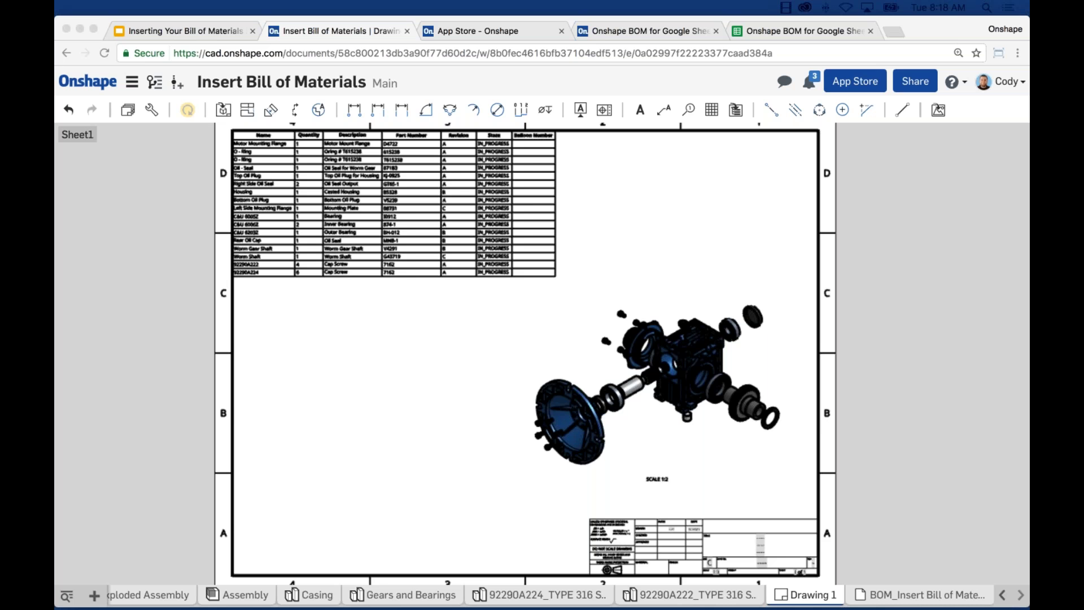
click(980, 235)
click(250, 362)
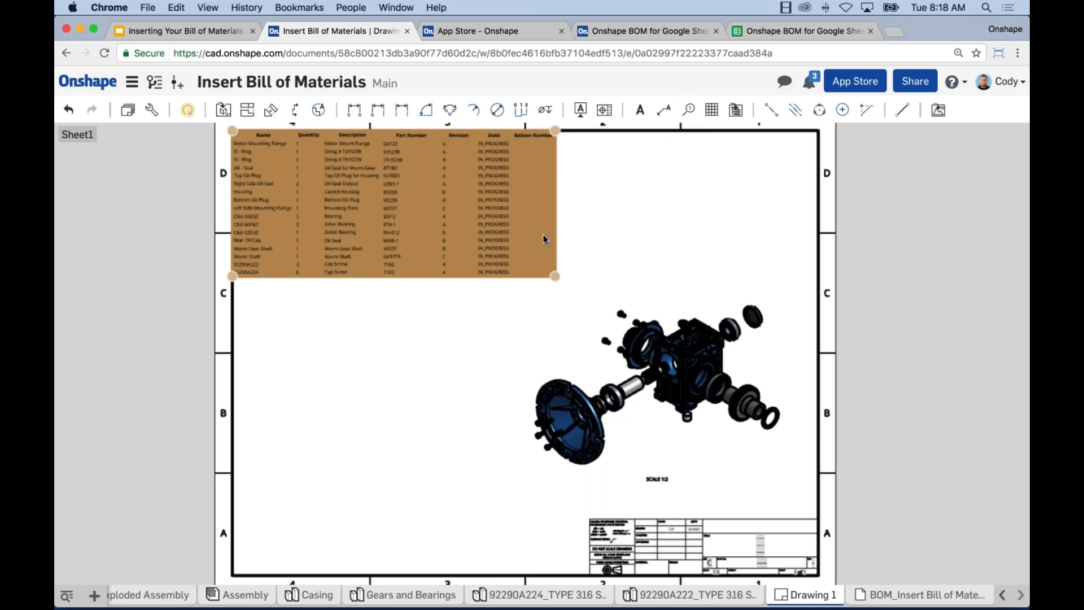
Attach balloons to the round end cap, the adjacent bearing and the flange beside the housing in the exploded view
click(687, 110)
click(760, 313)
click(771, 237)
click(727, 327)
click(701, 254)
click(651, 314)
click(652, 251)
key(Escape)
Delete the three balloons above the exploded view
drag(632, 210, 800, 265)
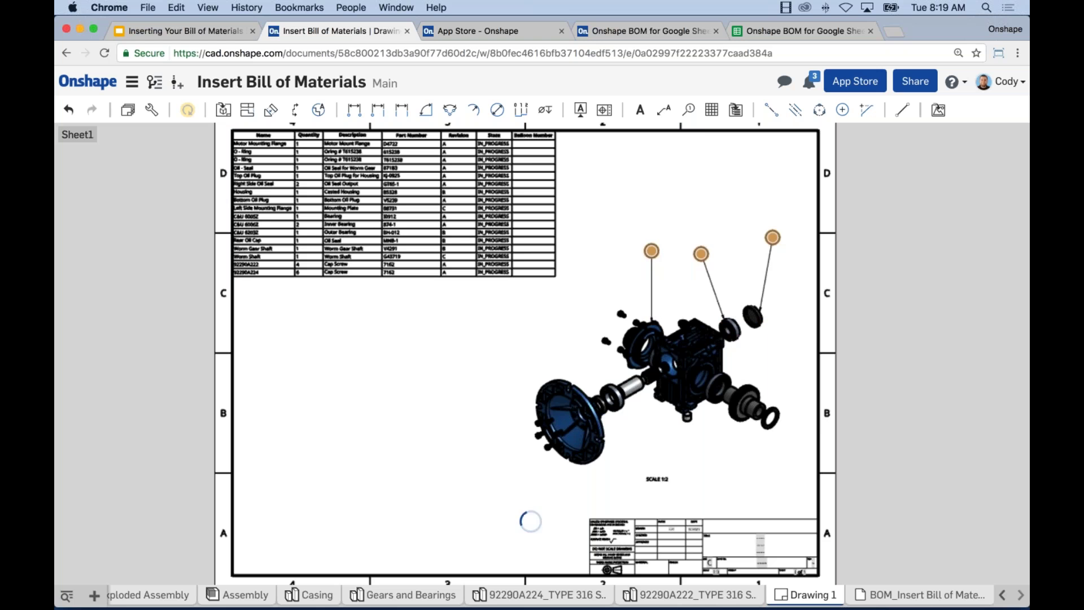
key(Delete)
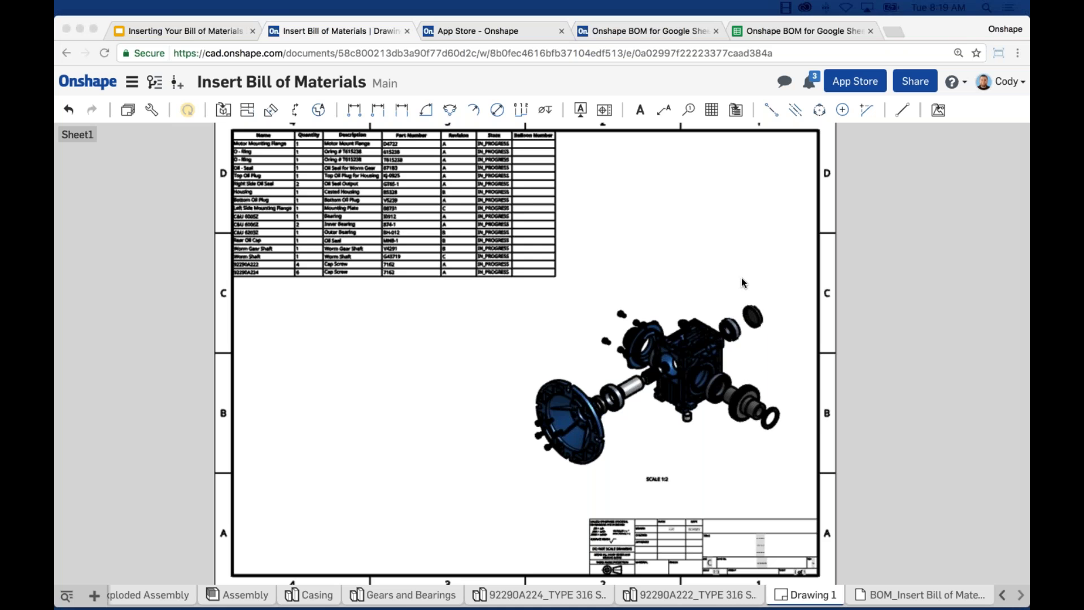
click(439, 328)
Examine the BOM table's rows and its Balloon Number column, and its place on the whole sheet
click(285, 167)
scroll(285, 167, up, 3)
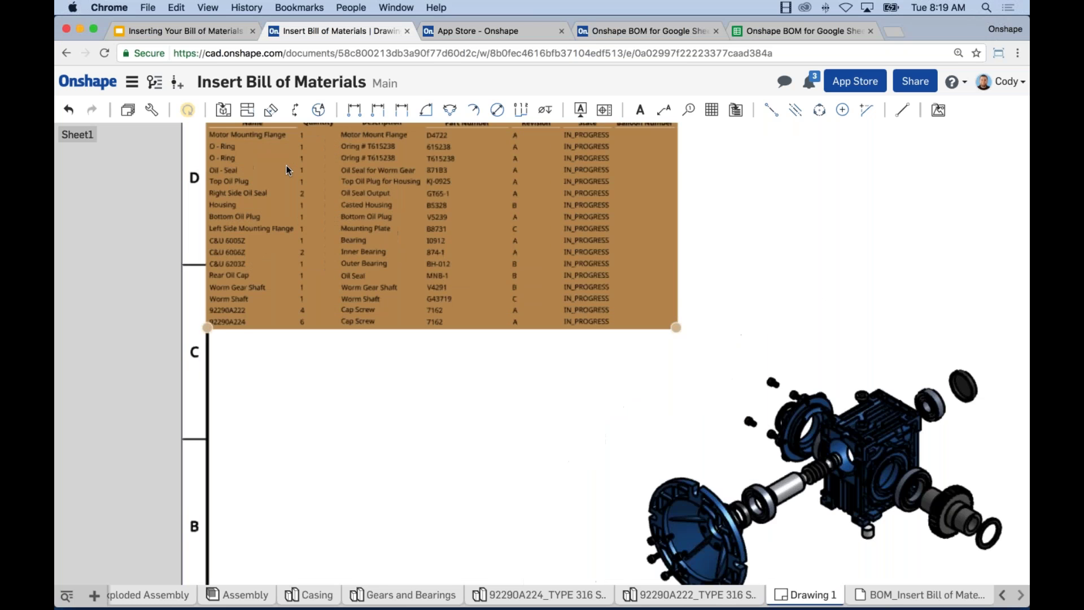
scroll(307, 242, up, 3)
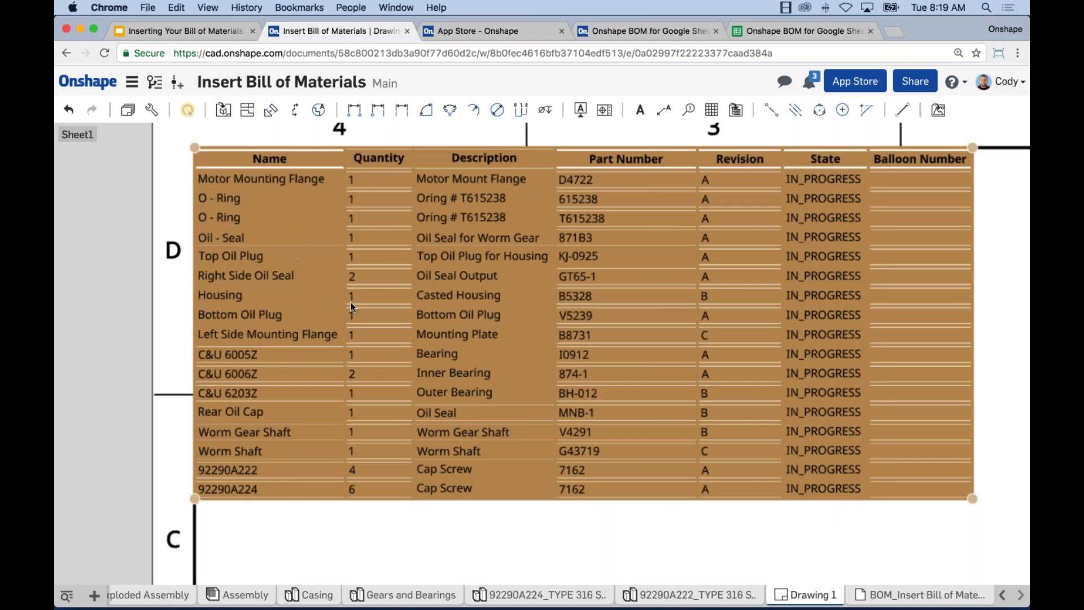
click(378, 484)
scroll(449, 293, down, 5)
mouse_move(694, 330)
middle_down()
mouse_move(612, 240)
mouse_move(614, 253)
middle_up()
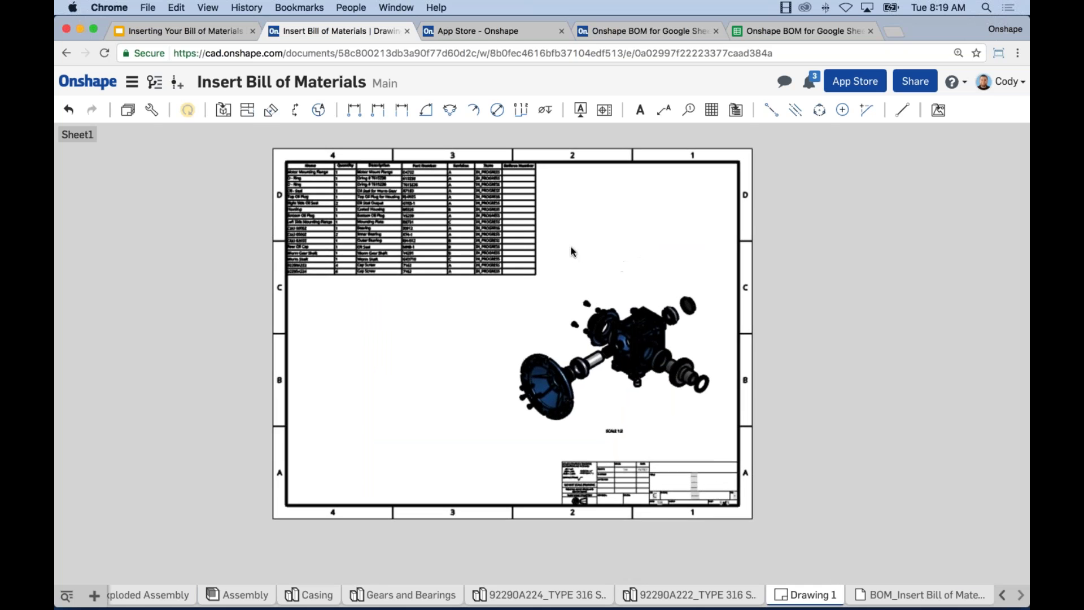
scroll(571, 252, up, 3)
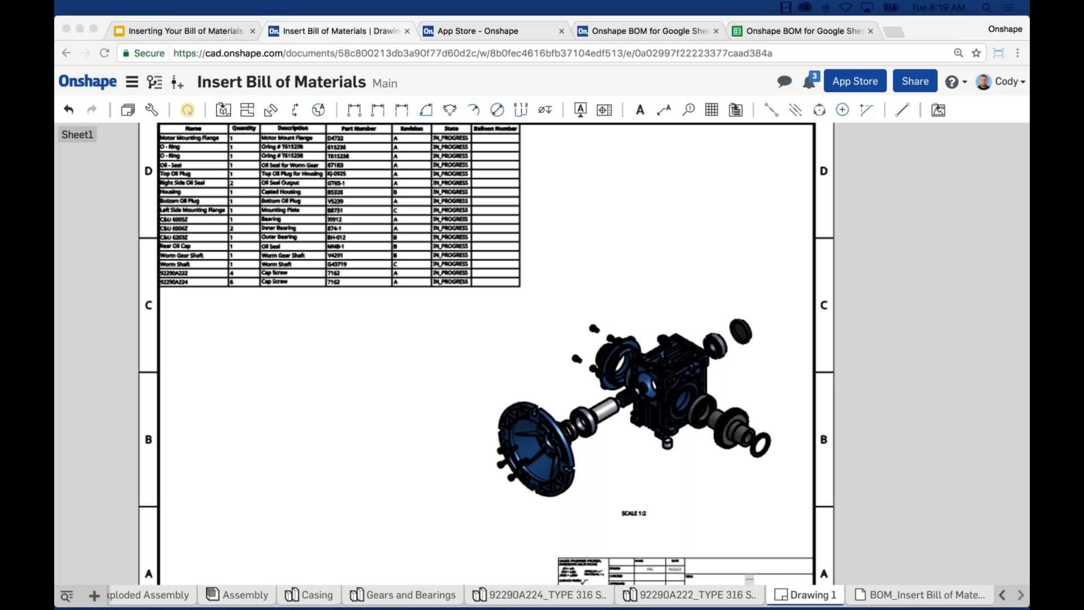
click(590, 360)
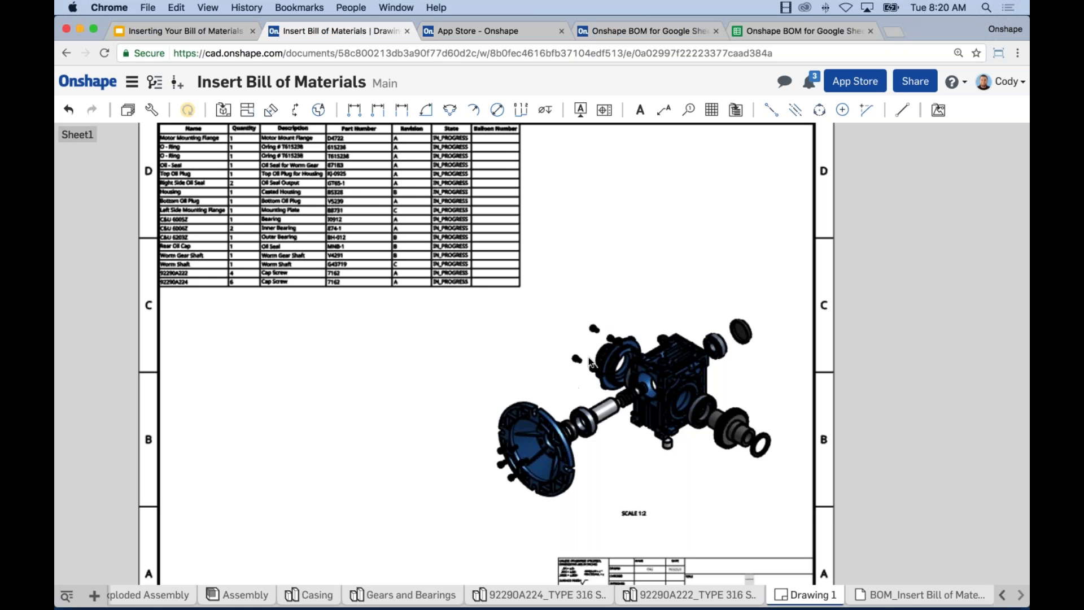
scroll(588, 357, down, 1)
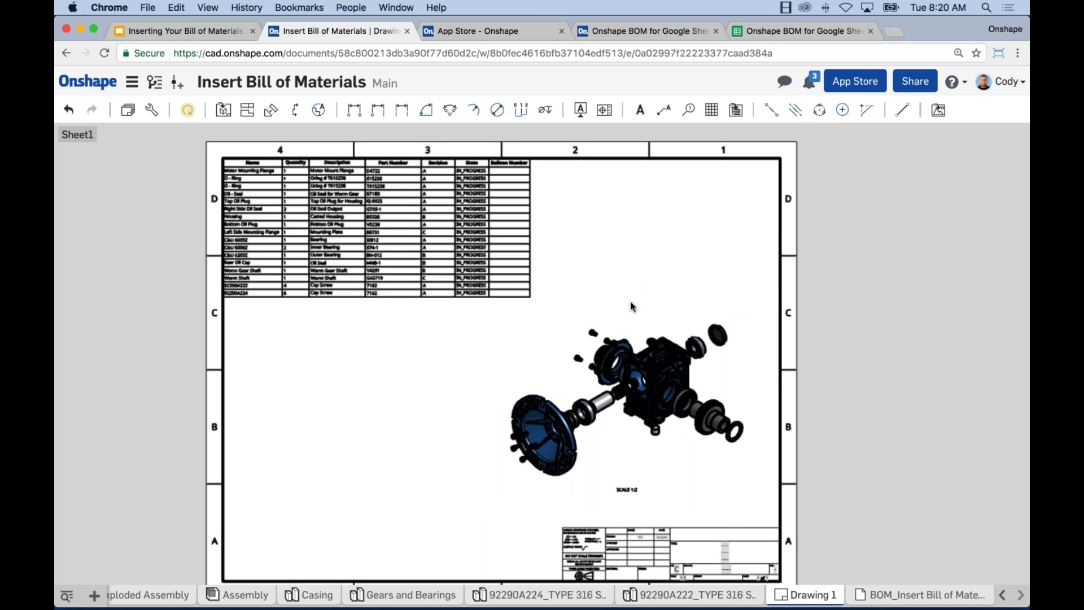
middle_drag(630, 300, 637, 283)
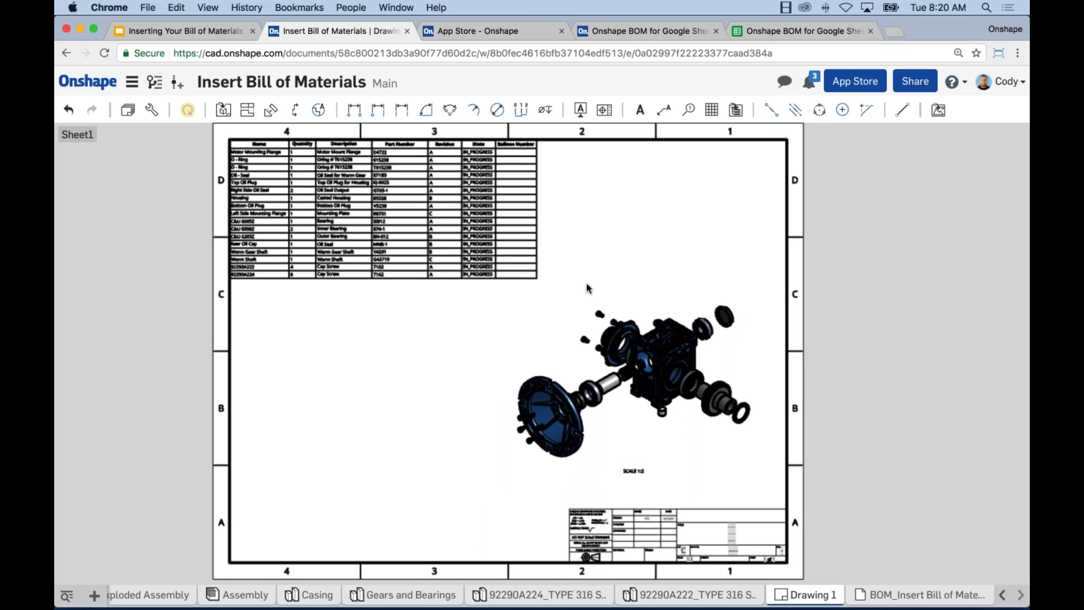
scroll(629, 283, left, 3)
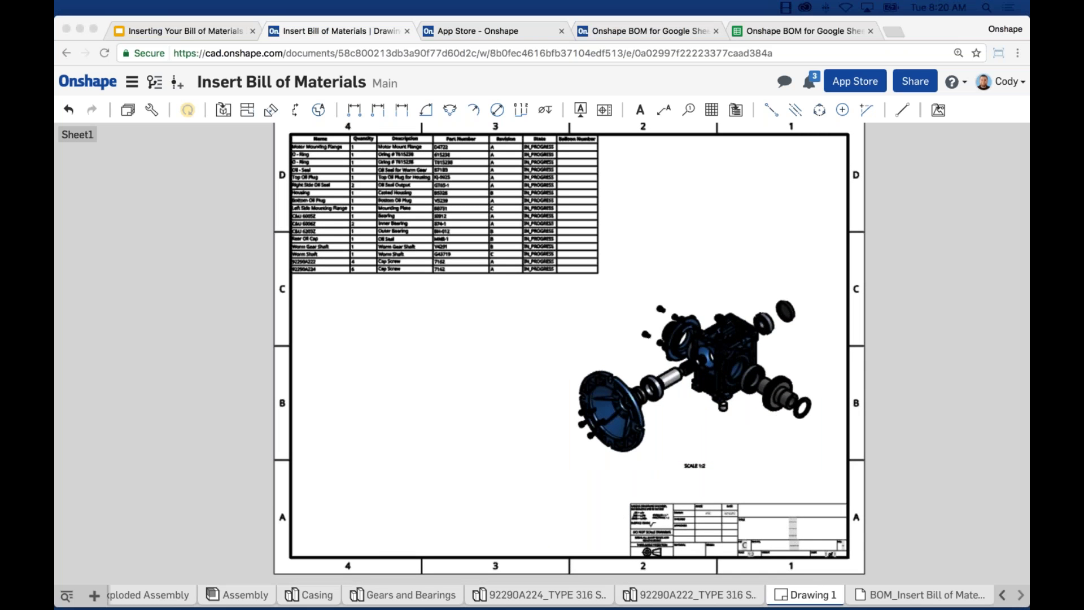
click(766, 249)
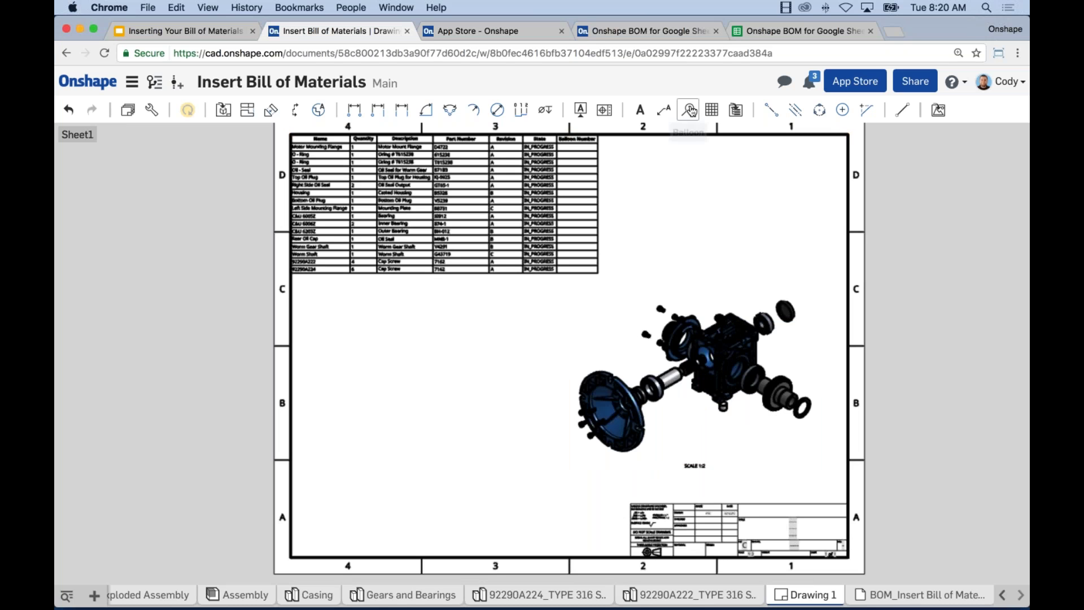
Attach a balloon labelled 1 to the round end cap of the exploded view and delete it again
click(690, 110)
click(792, 305)
click(791, 250)
key(Escape)
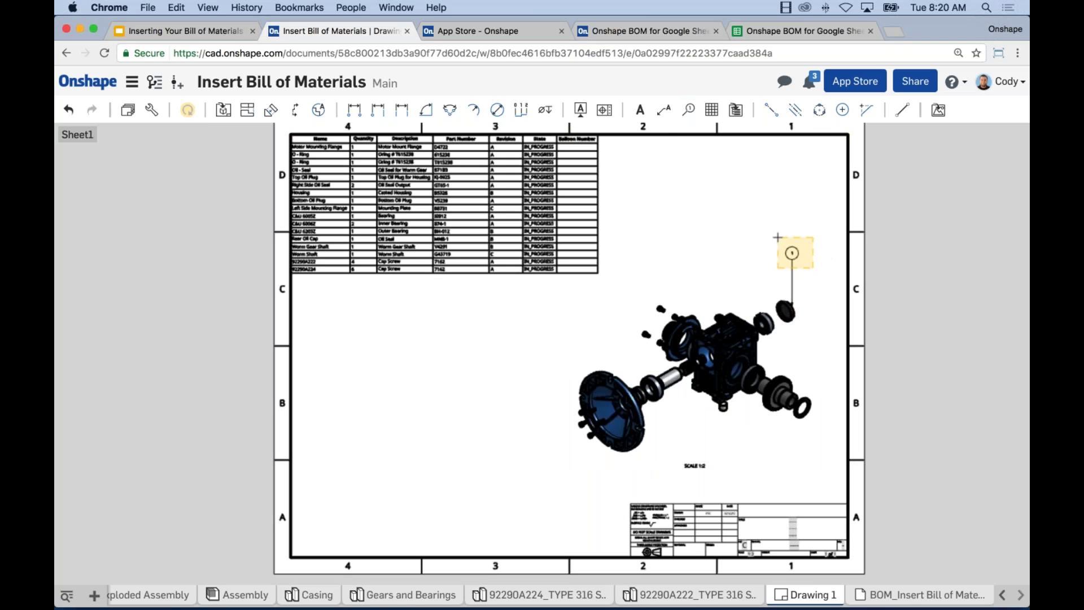
key(Delete)
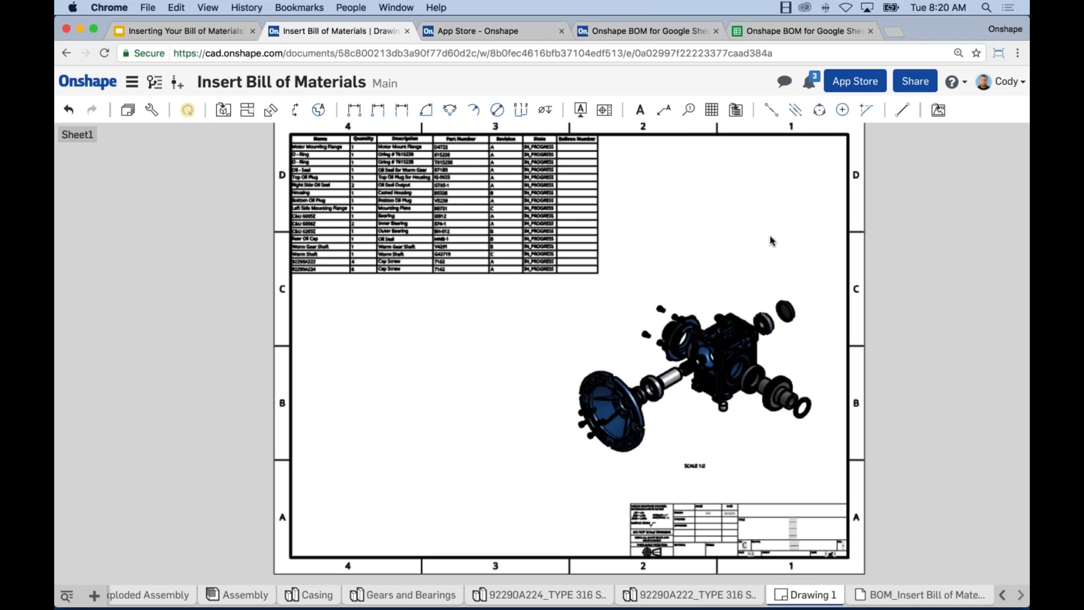
Select the BOM table on the drawing sheet
click(460, 176)
click(461, 176)
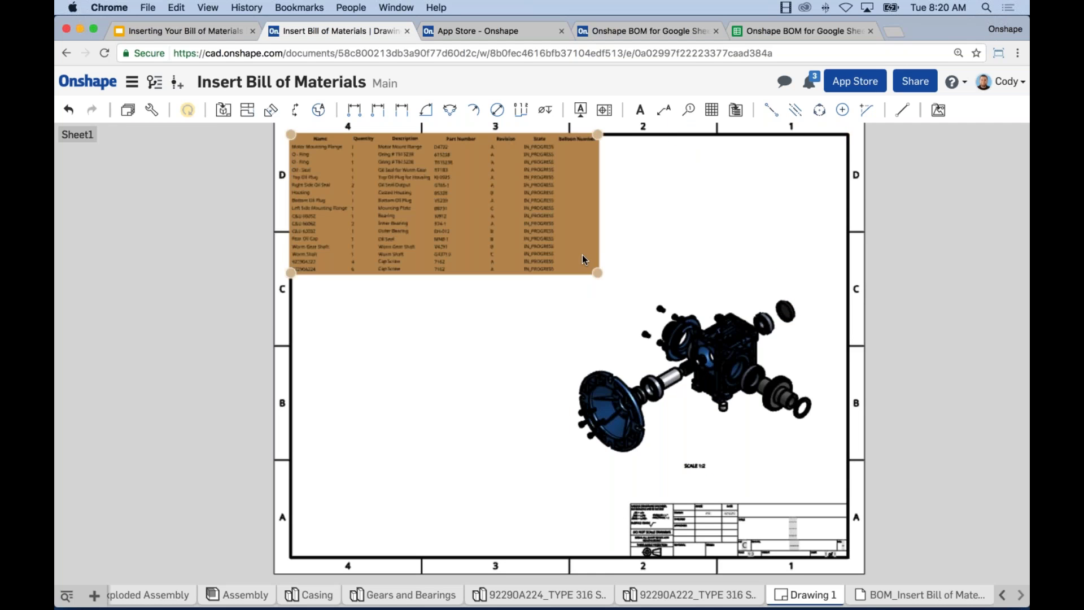
Deselect the BOM table and review which columns the openBoM drawing BOM view configuration includes
click(703, 407)
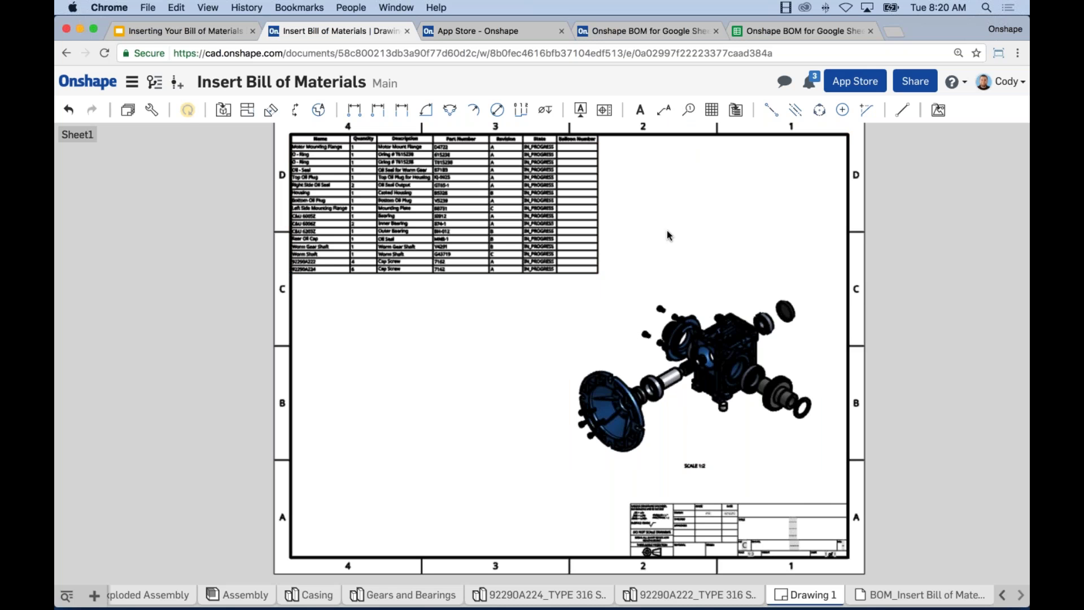
click(906, 595)
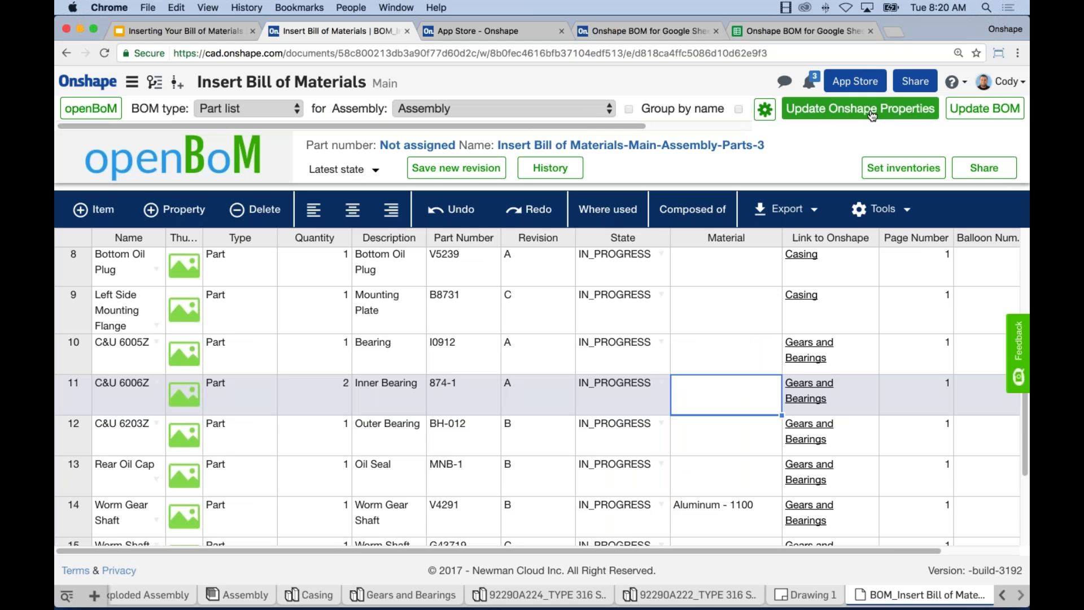
click(766, 109)
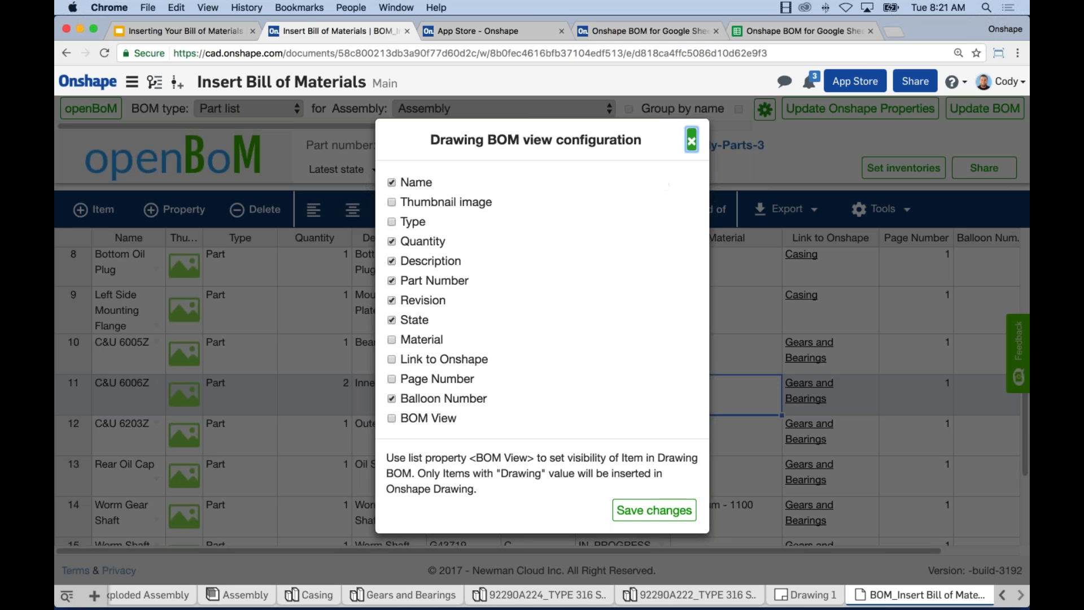
click(691, 141)
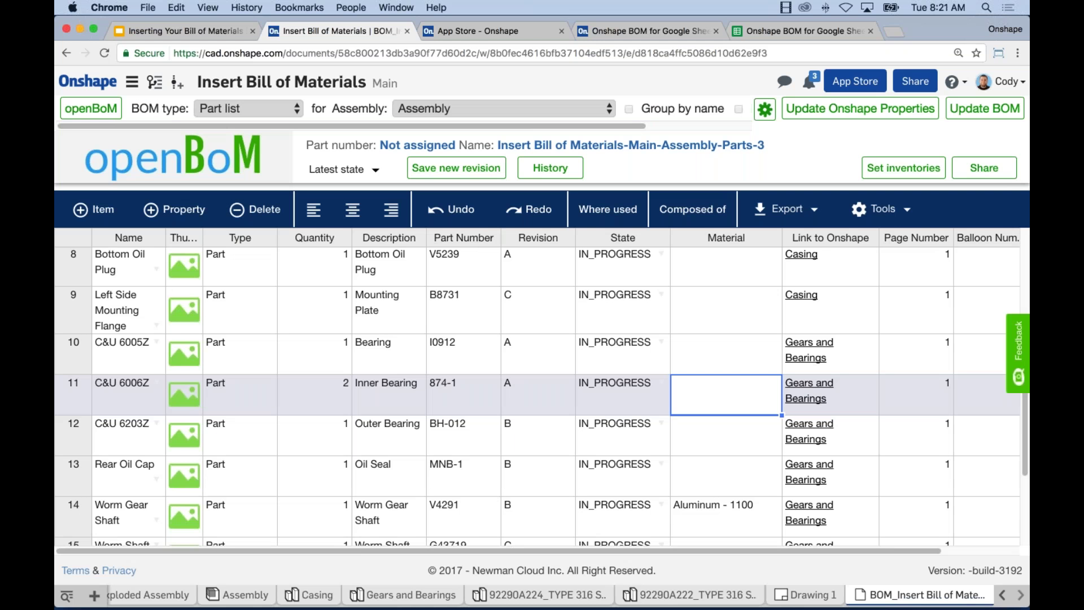
Move the Part Number and Revision columns ahead of Description in openBoM and check the order in the drawing BOM view configuration
drag(429, 238, 355, 237)
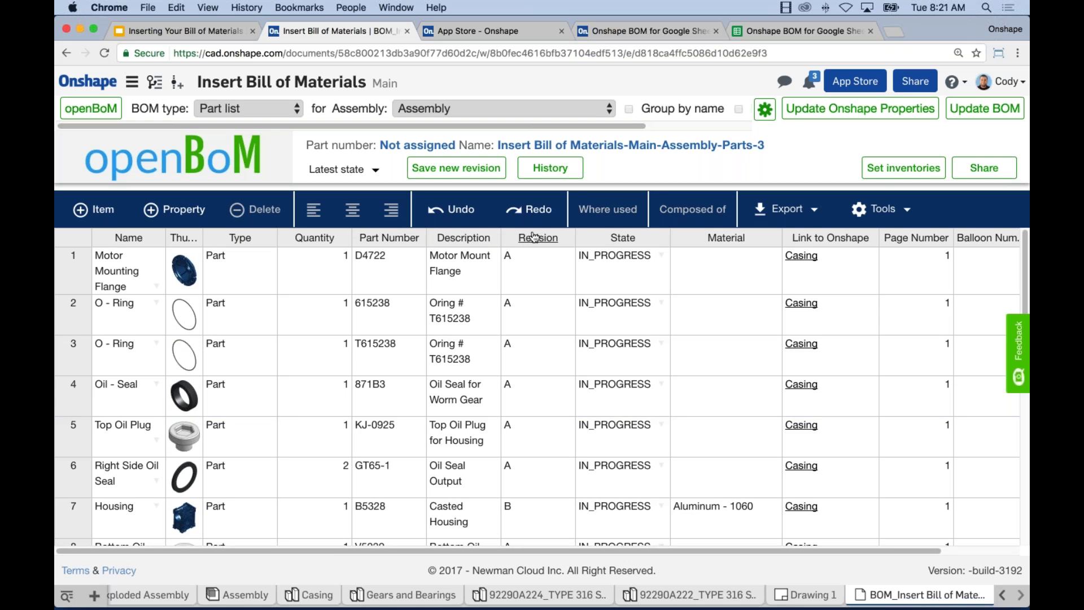
drag(503, 238, 394, 238)
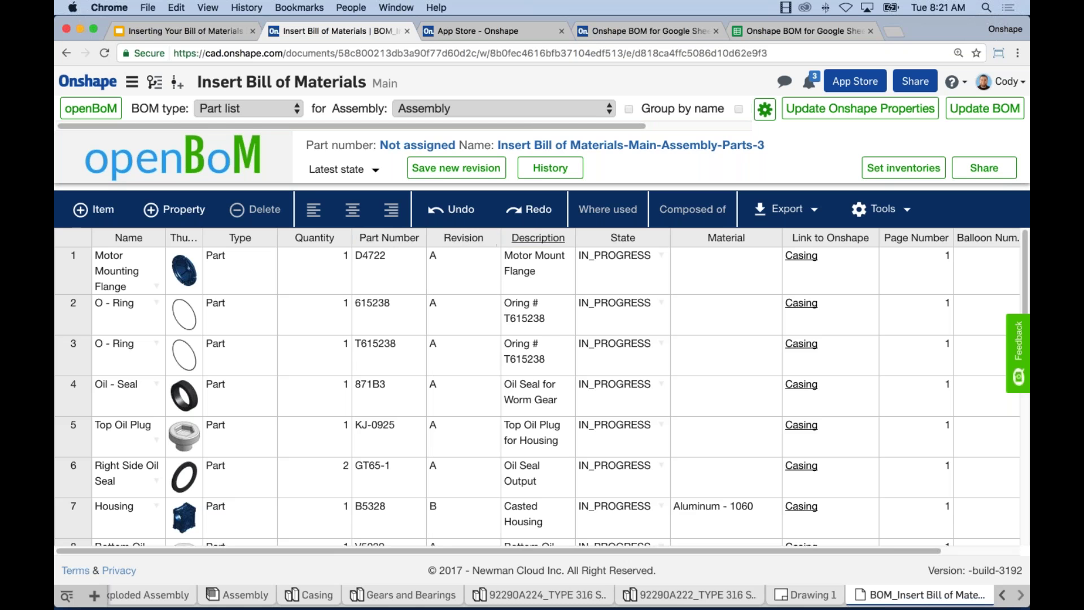
click(765, 109)
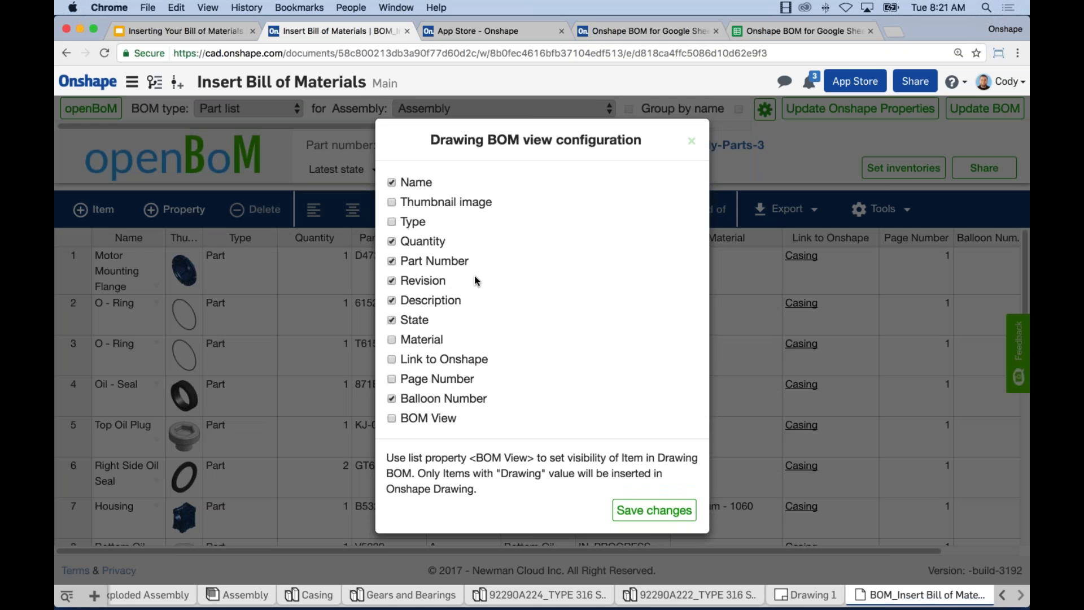
click(691, 140)
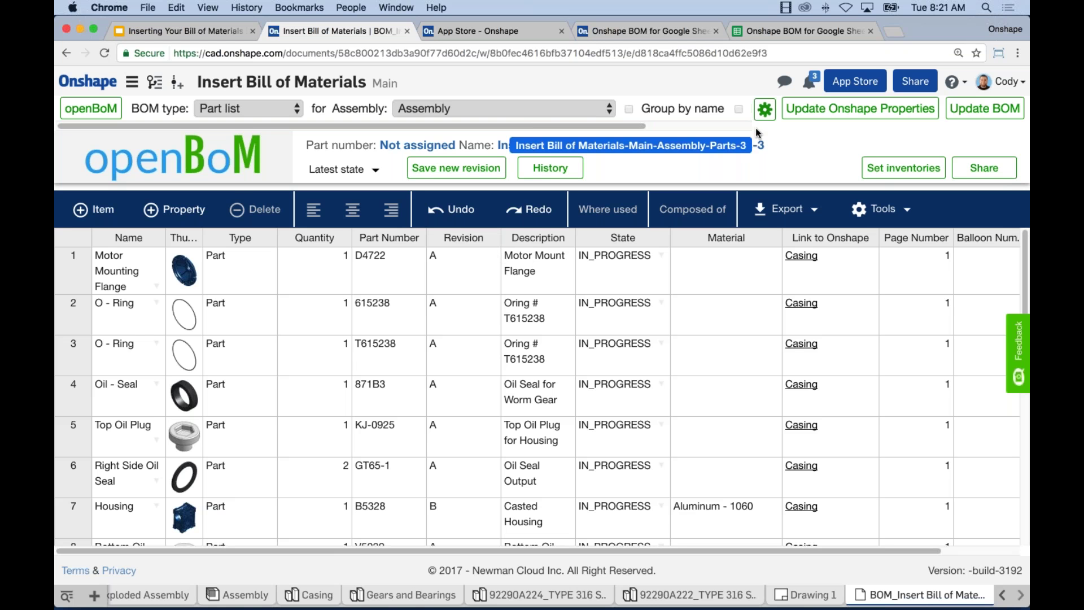
click(765, 109)
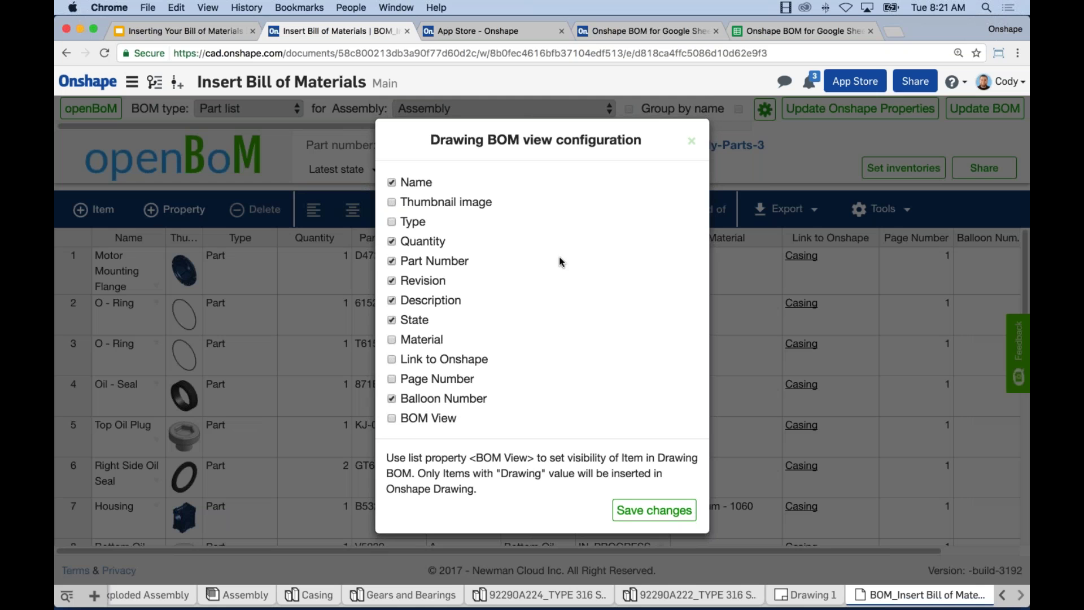
click(691, 140)
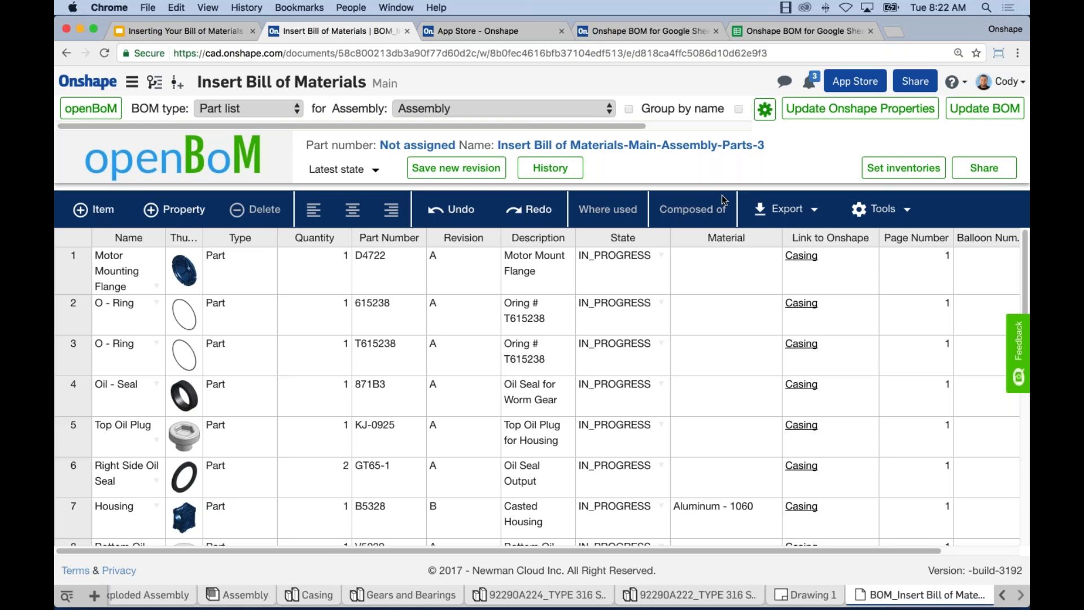
Look up Onshape BOM for Google Sheets among all App Store apps, and view its example spreadsheet and the matching drawing
click(520, 32)
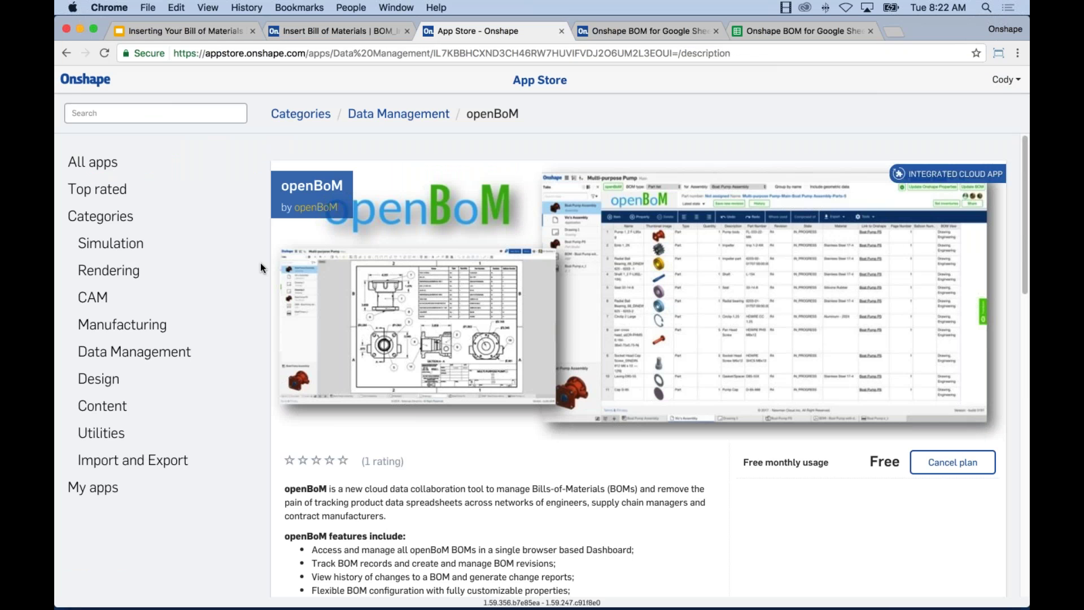
click(66, 53)
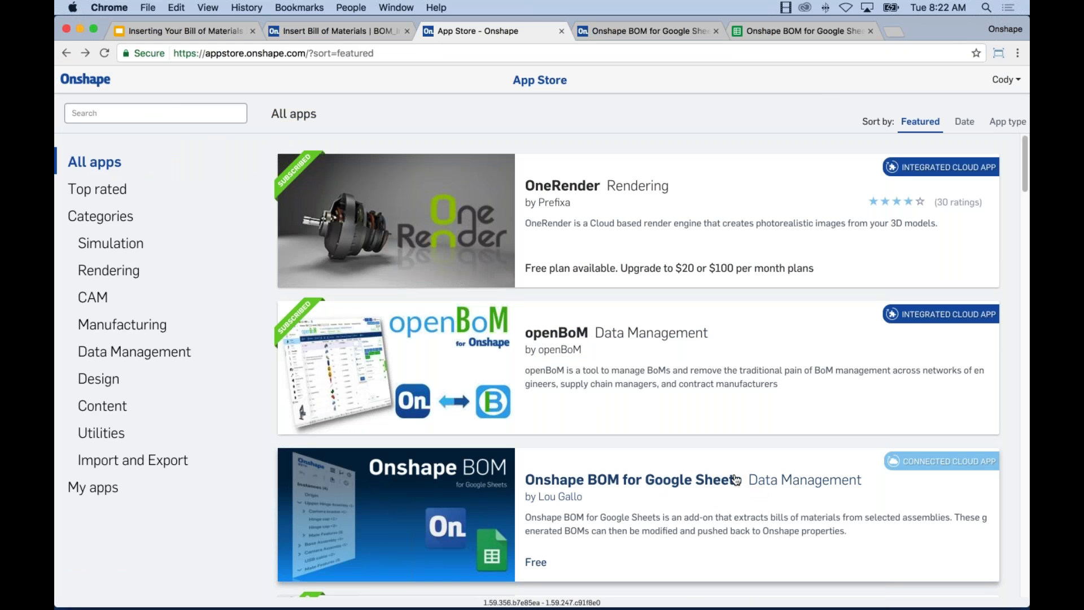
click(764, 25)
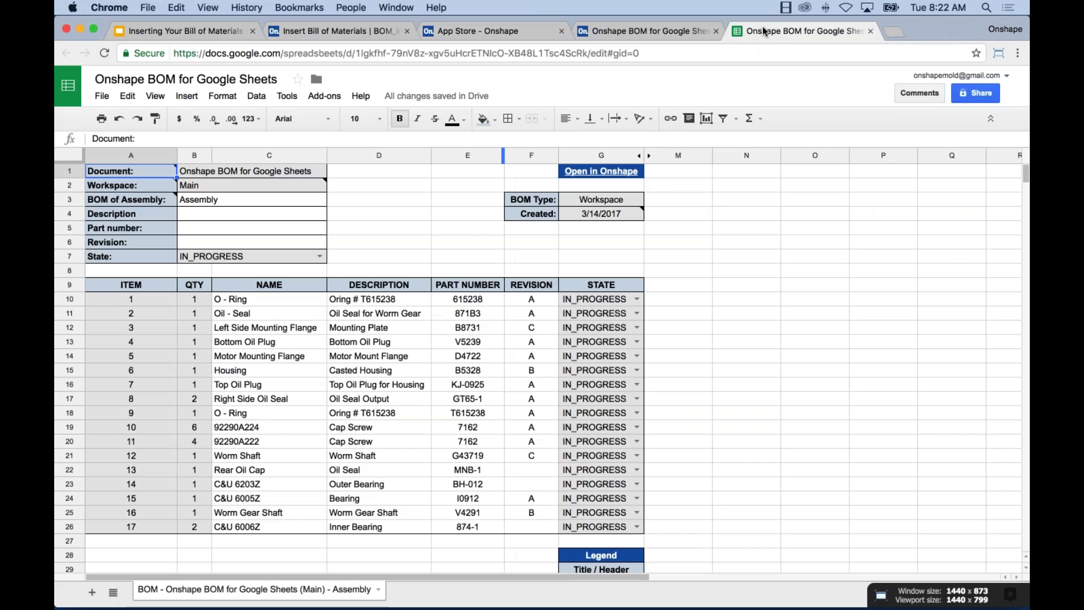
click(666, 32)
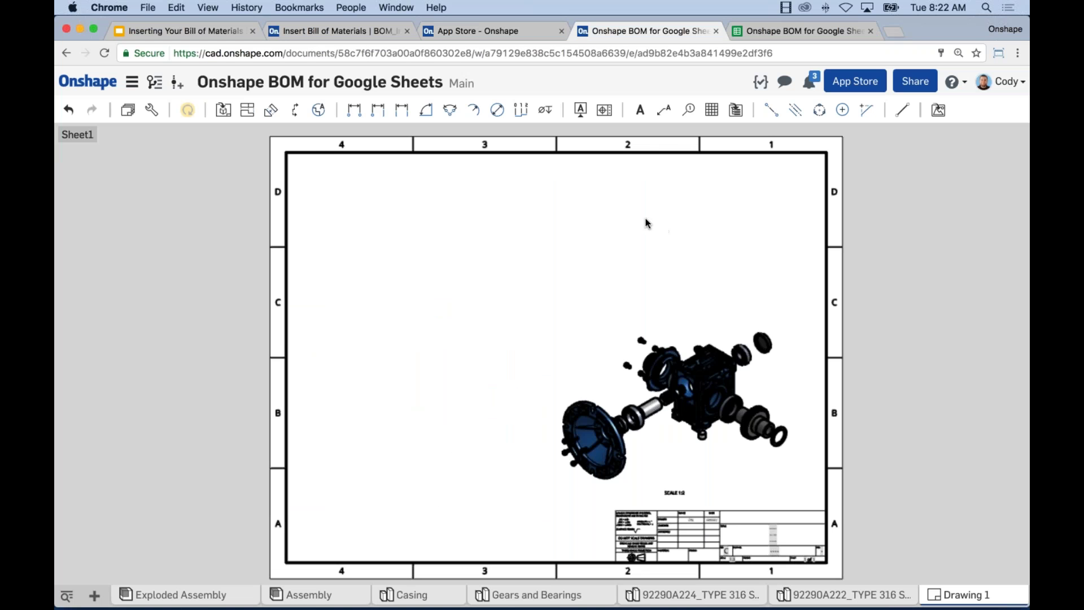
Export the Google Sheets BOM into the same Onshape document as the assembly with the Onshape BOM add-on
click(801, 31)
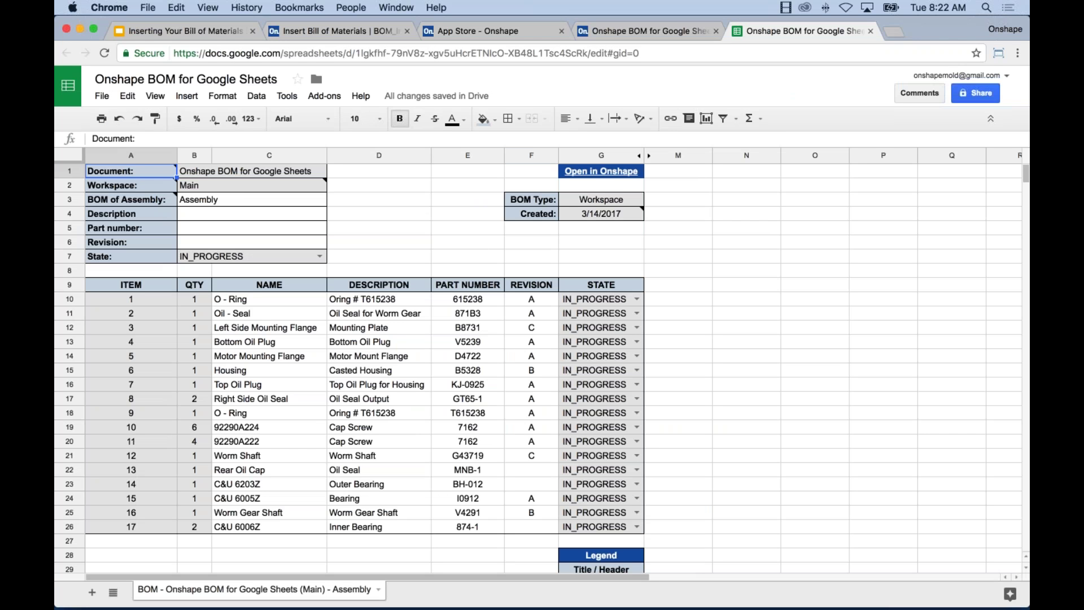
click(326, 96)
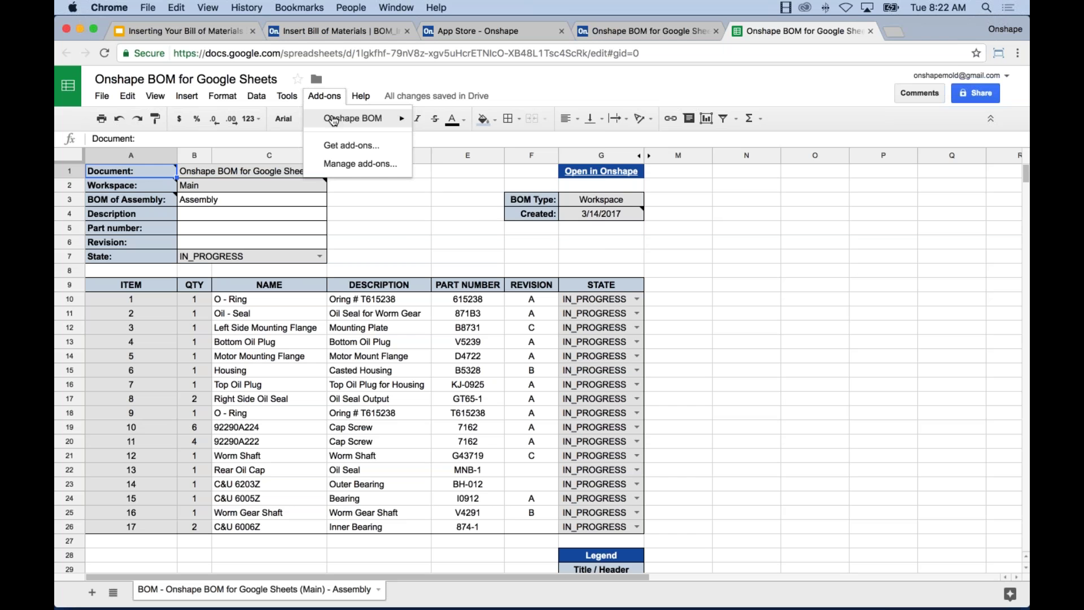
mouse_move(334, 120)
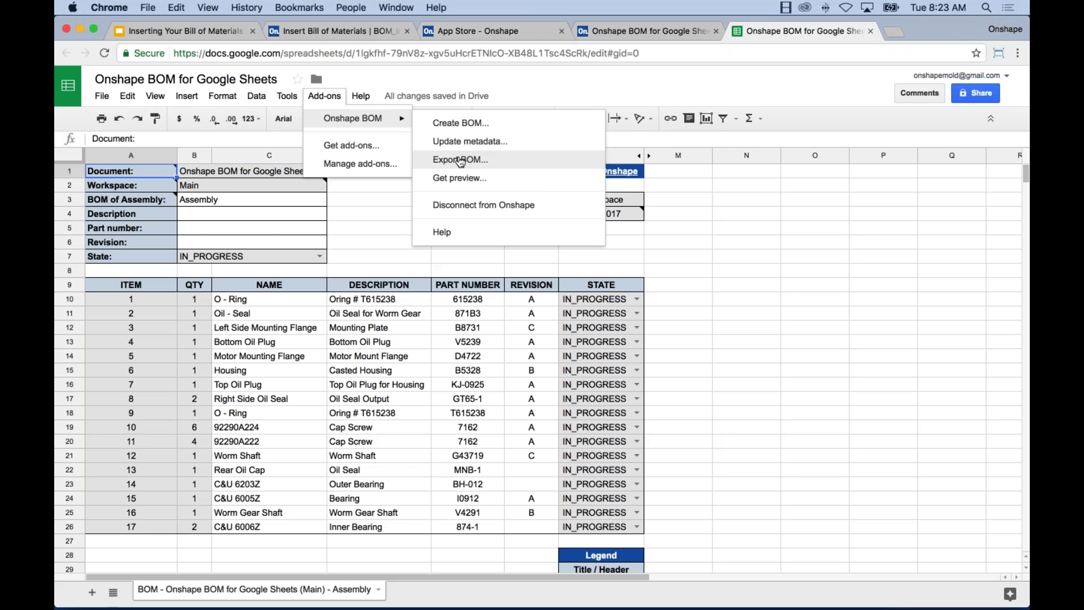
click(461, 161)
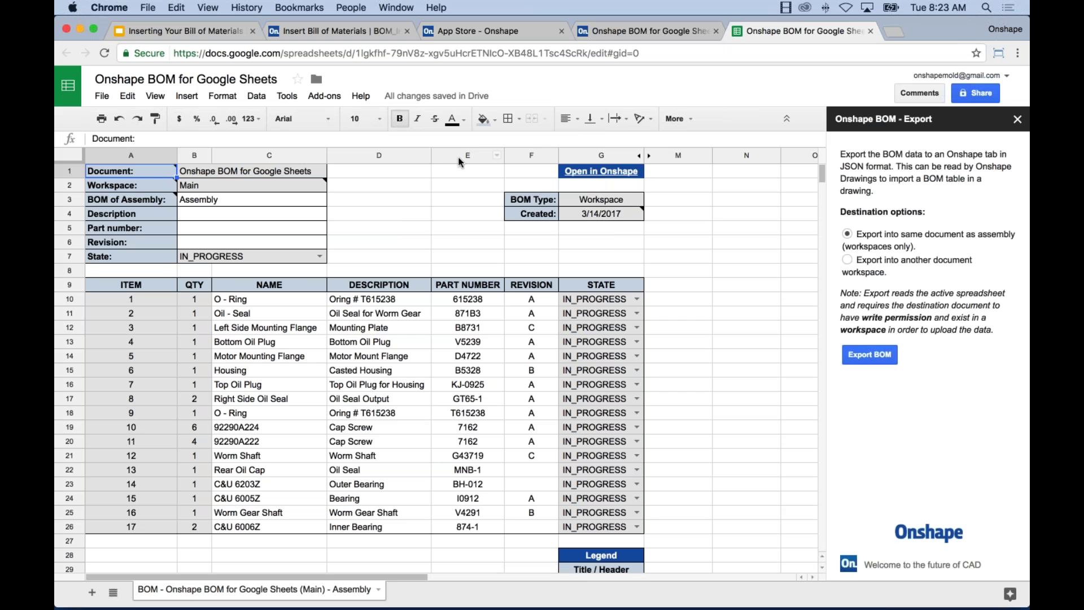
click(870, 357)
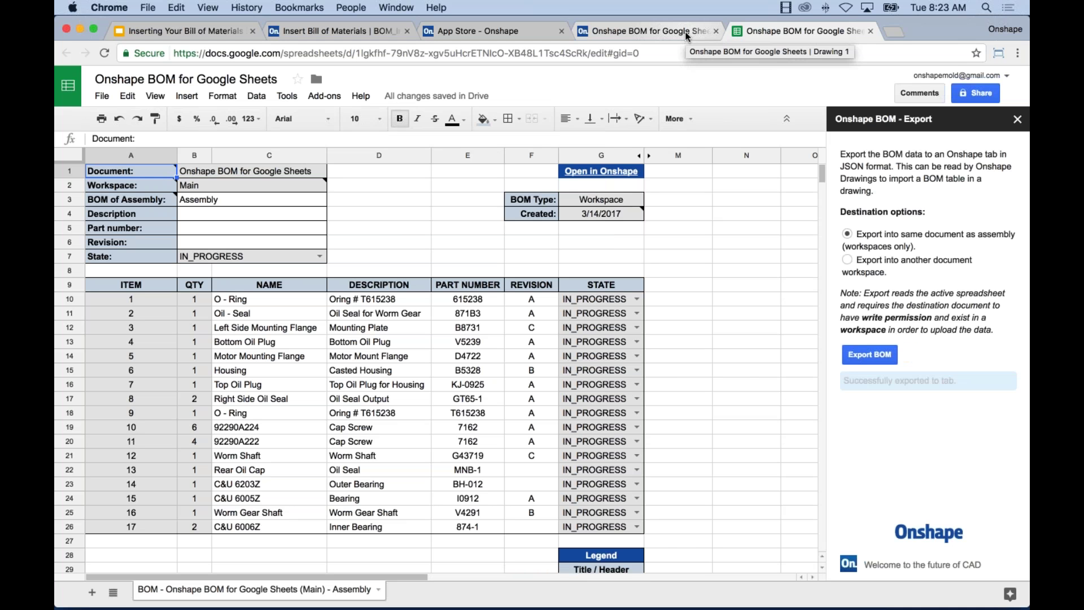
Insert the BOM file Assembly (Main) - BOM.json into the Onshape drawing, placing it at the upper-left corner of the sheet border
click(687, 34)
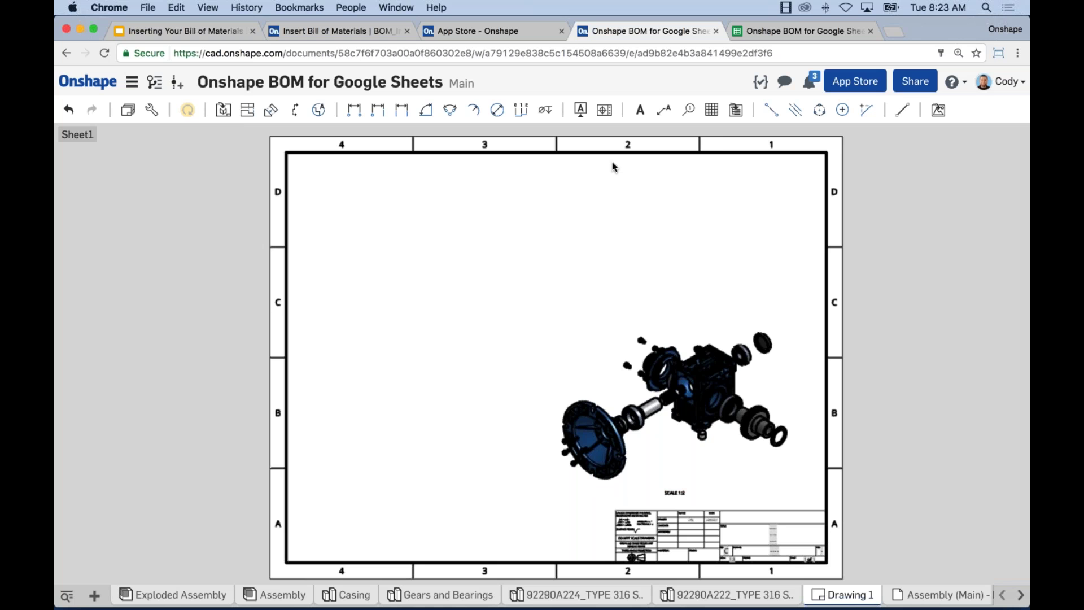
click(736, 109)
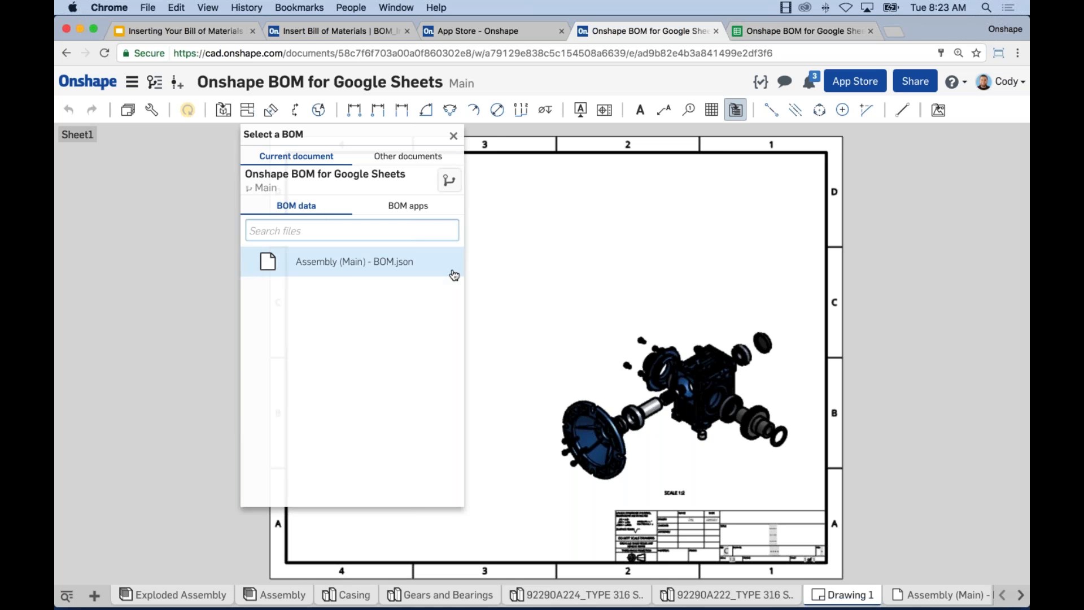
click(347, 266)
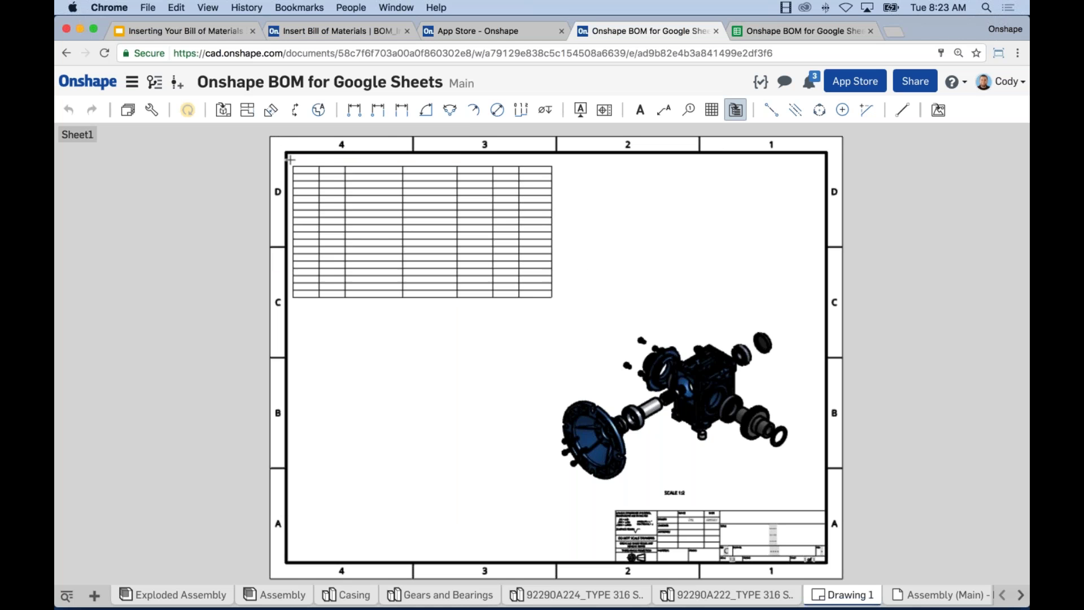
click(286, 153)
scroll(395, 200, up, 3)
click(808, 273)
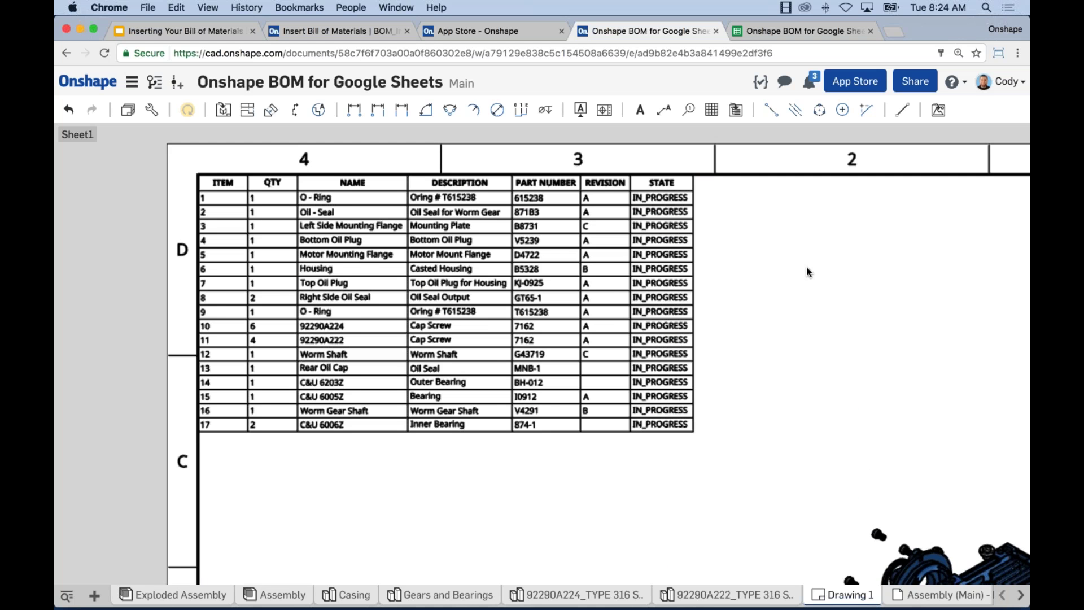
scroll(819, 300, down, 5)
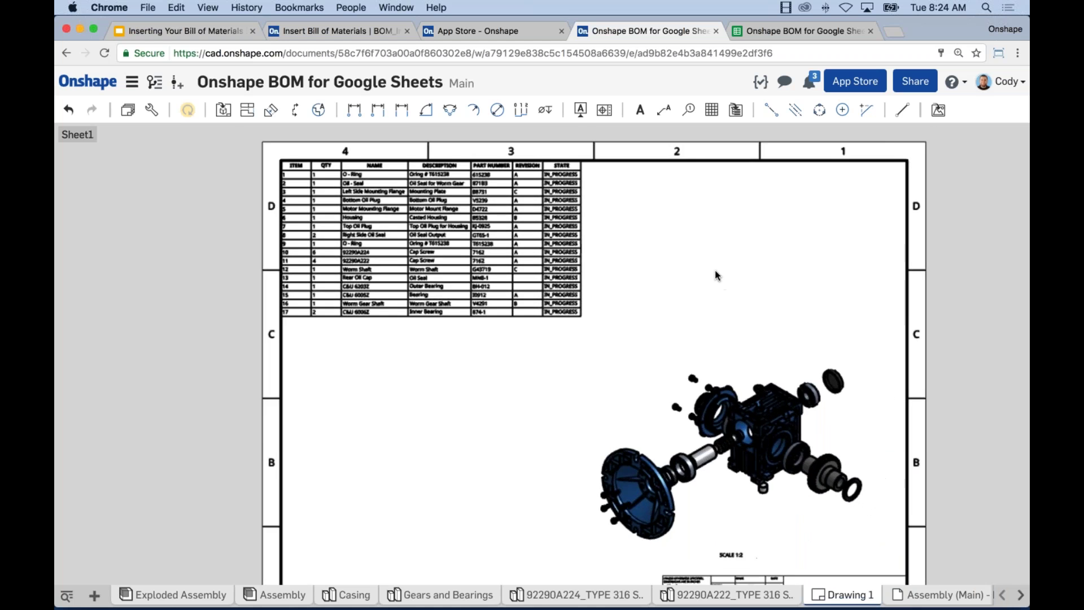
scroll(717, 260, down, 2)
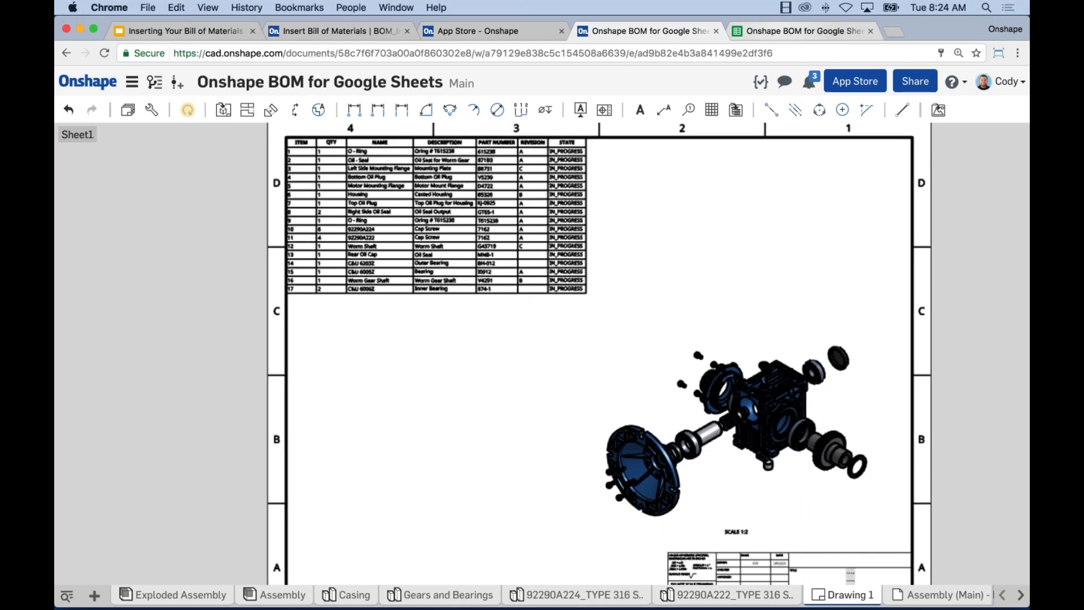
Compare the BOM table inserted on the drawing with the source spreadsheet and examine its place on the sheet
key(ctrl+Tab)
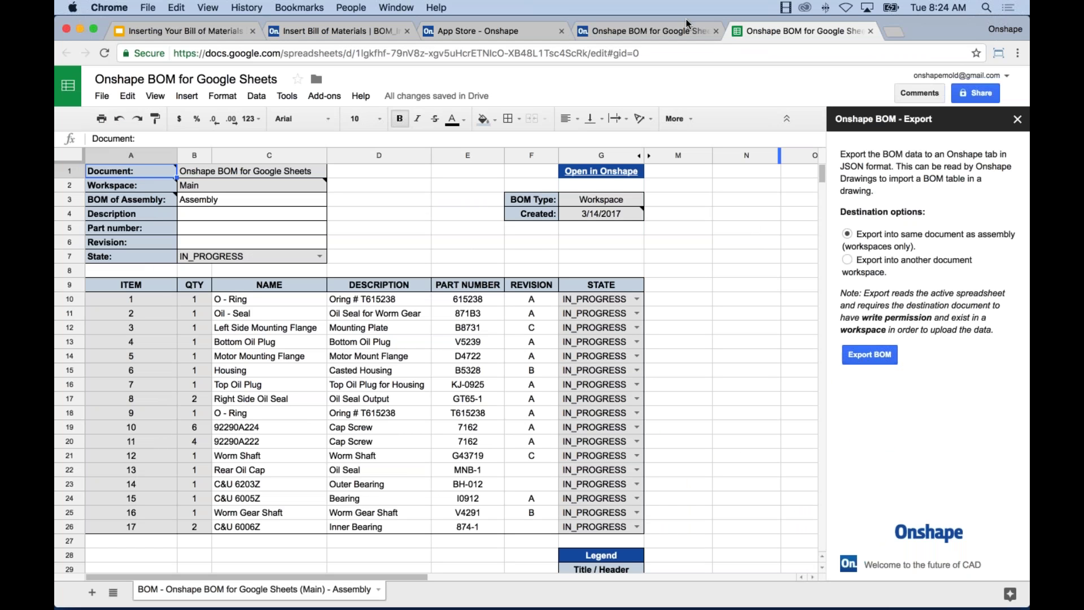
click(676, 31)
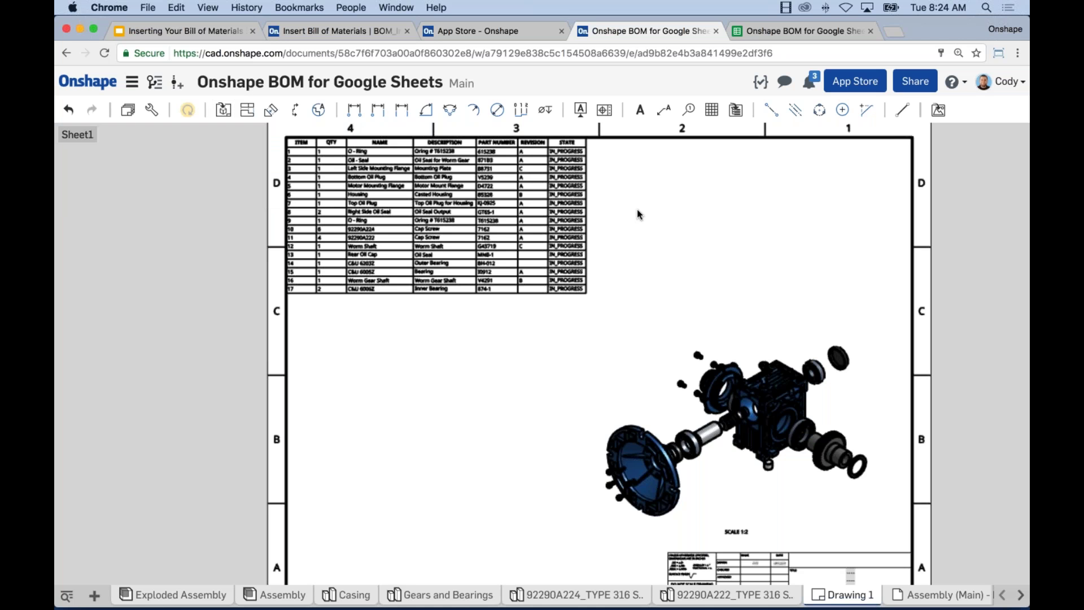
scroll(656, 219, down, 3)
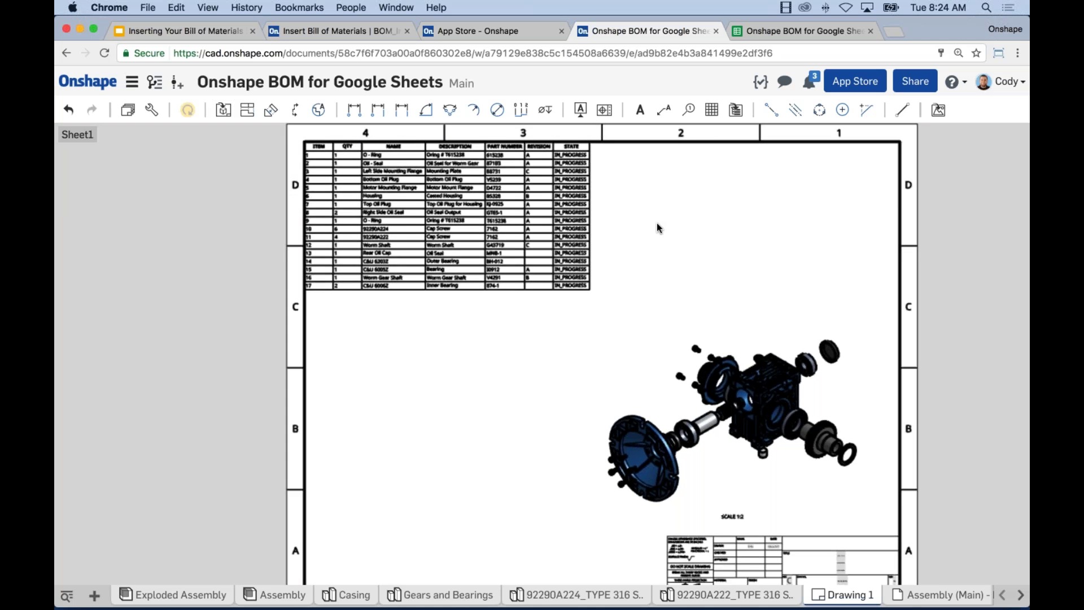
click(435, 164)
click(661, 202)
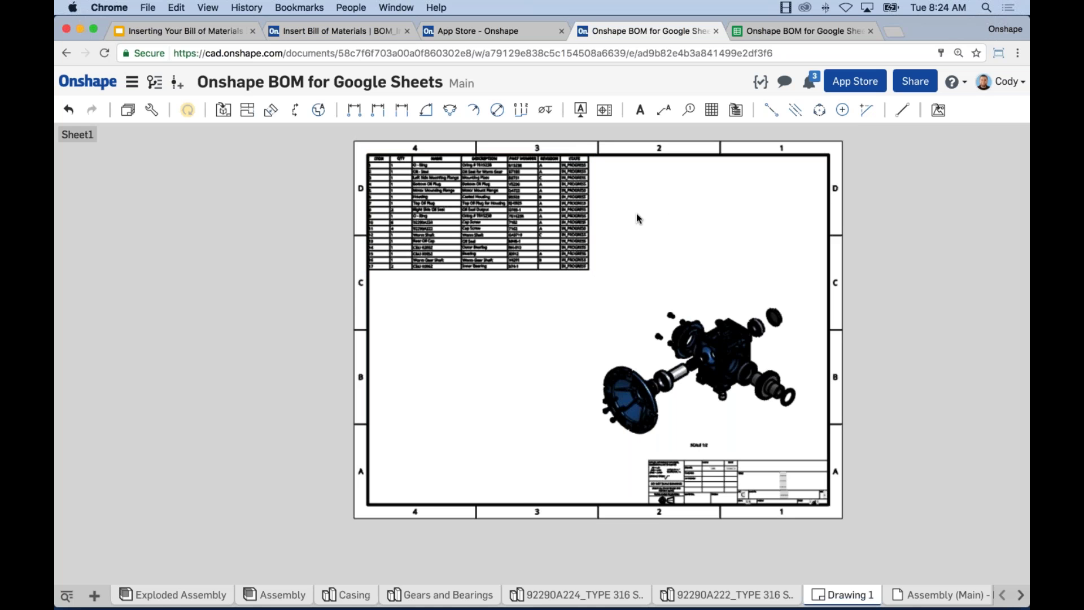
scroll(636, 215, up, 3)
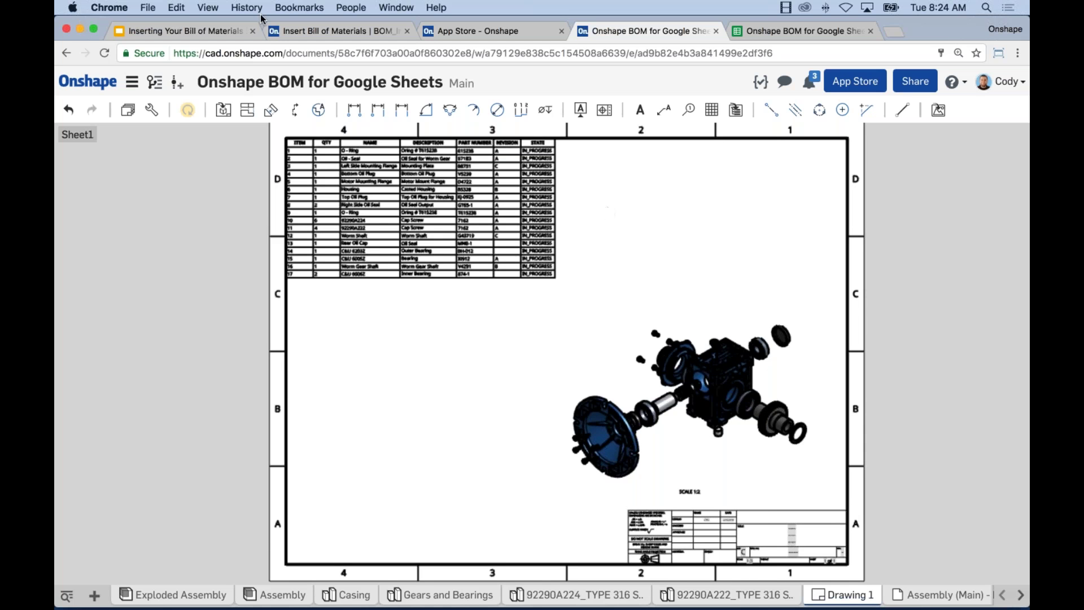
Switch to the Google Slides presentation on inserting a bill of materials into an Onshape drawing
click(223, 31)
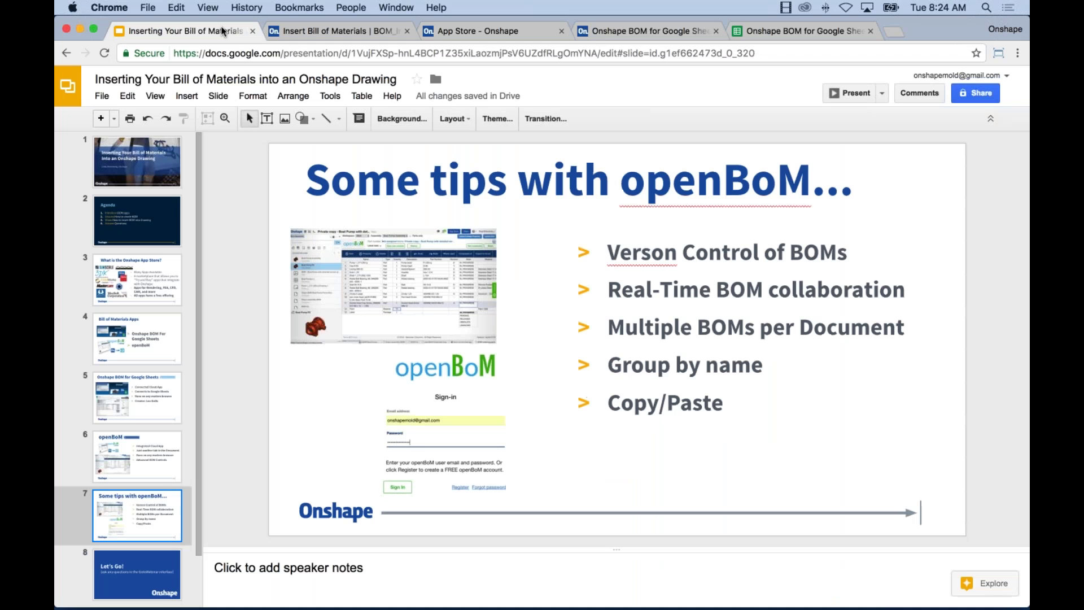